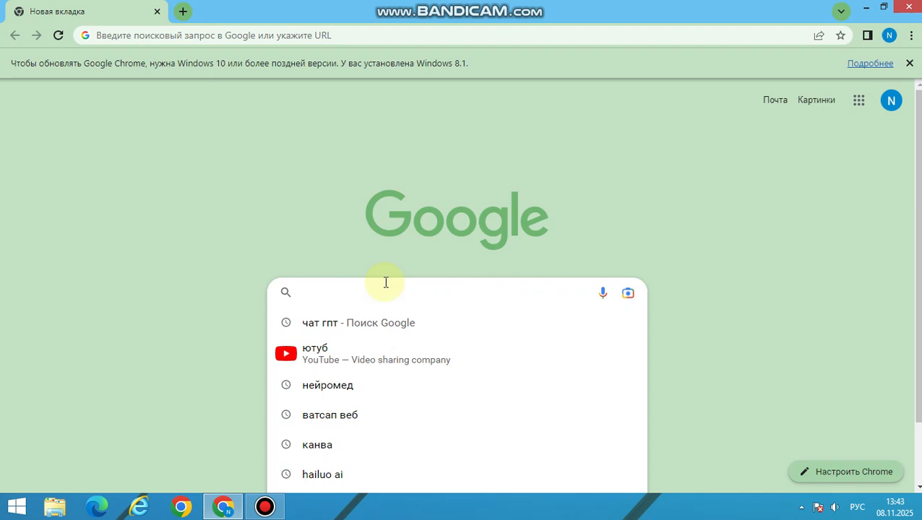
Search Google for "гамма" and open the Gamma AI presentation maker website.
text(гамма)
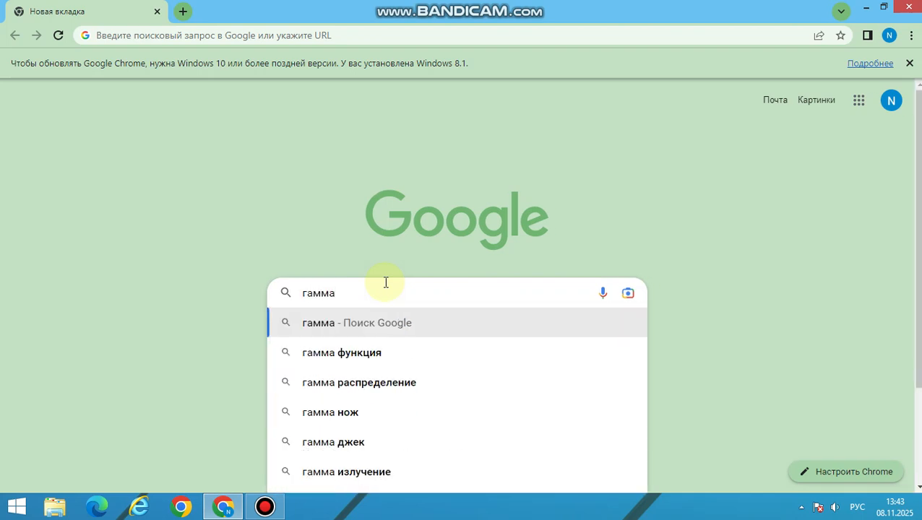
key(Return)
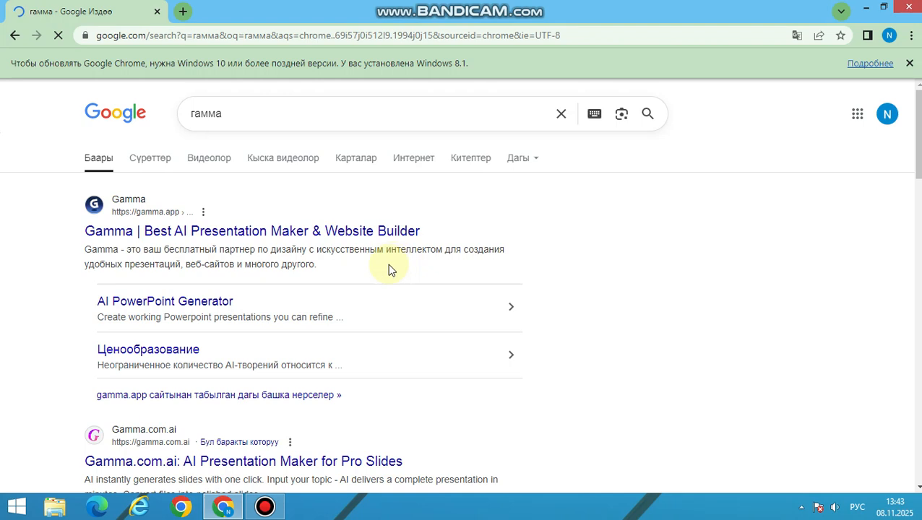
click(164, 237)
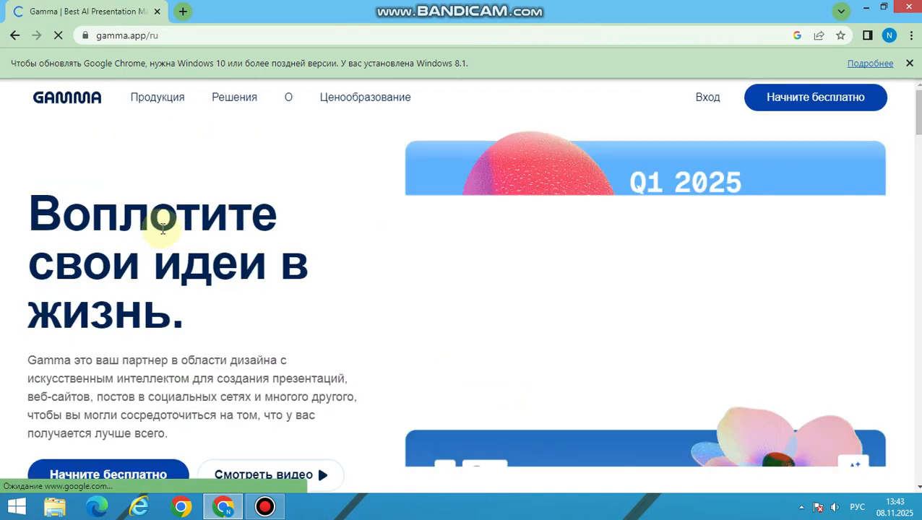
Sign up for Gamma's free plan with the existing Google account and grant gamma.app access to its profile data.
scroll(249, 222, down, 3)
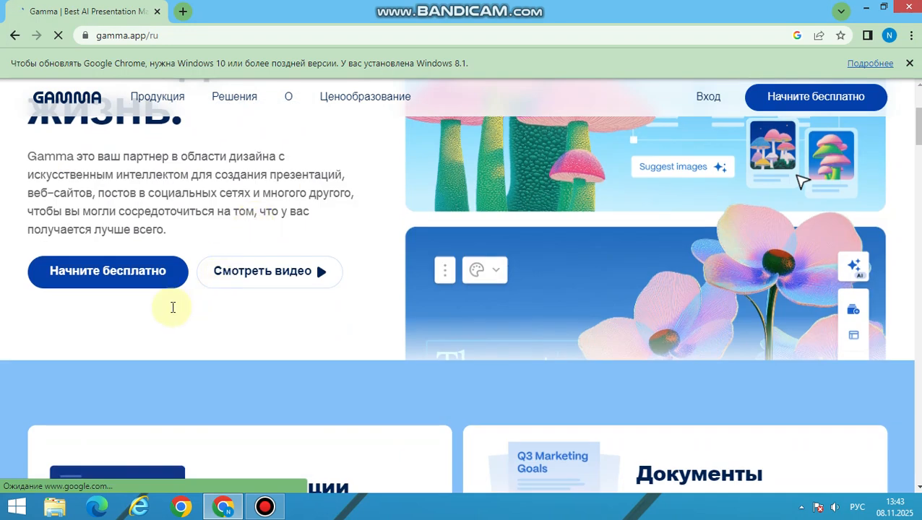
click(110, 275)
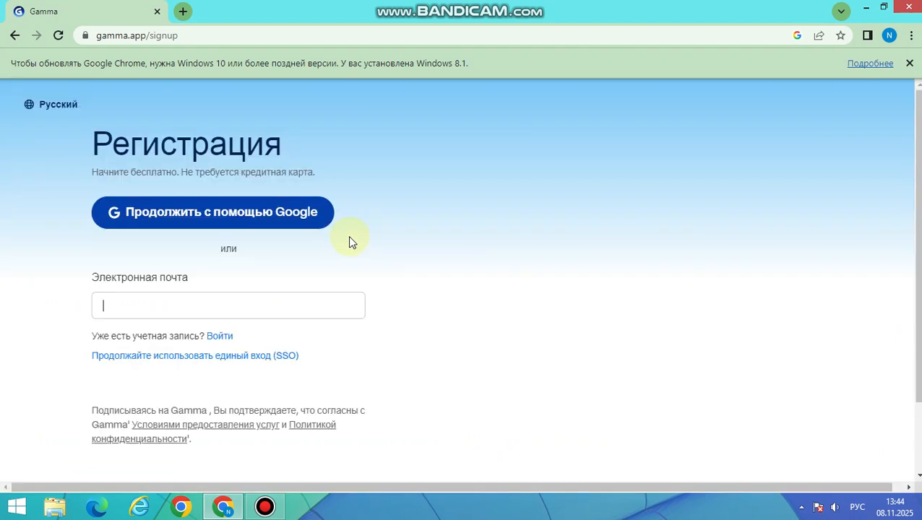
click(208, 312)
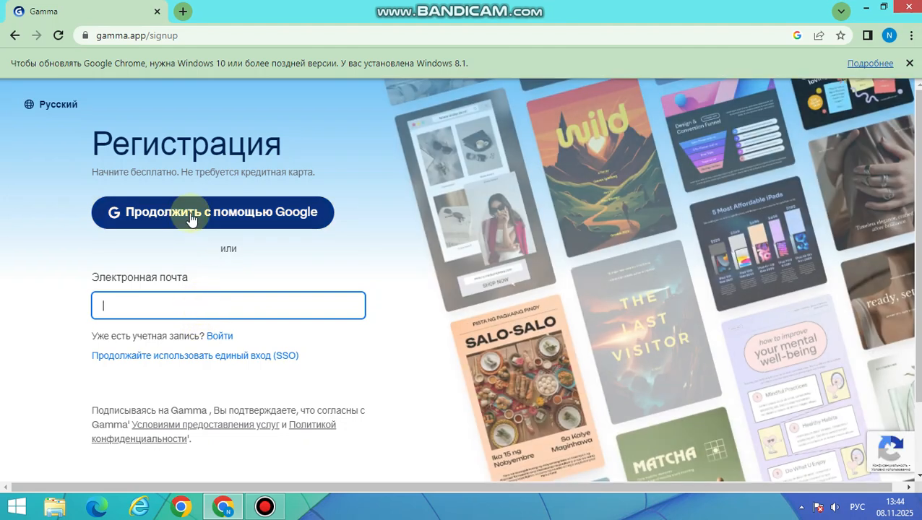
click(193, 216)
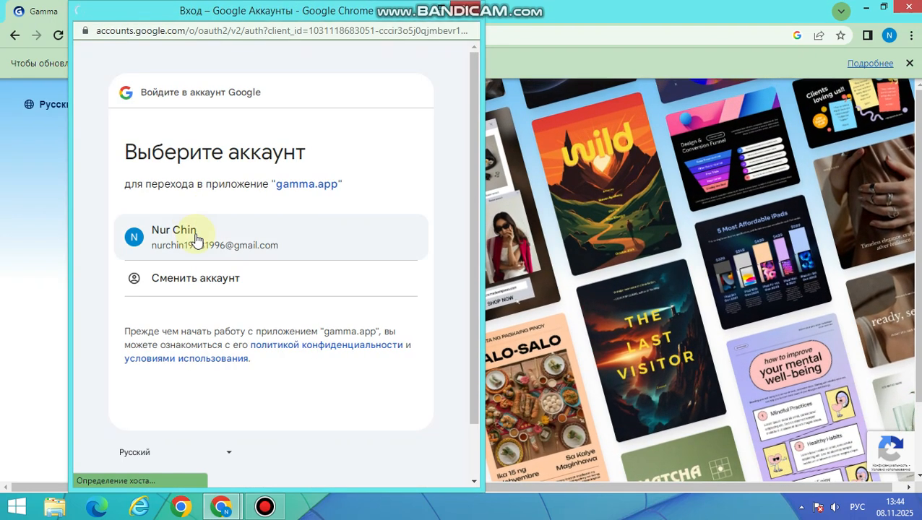
click(196, 240)
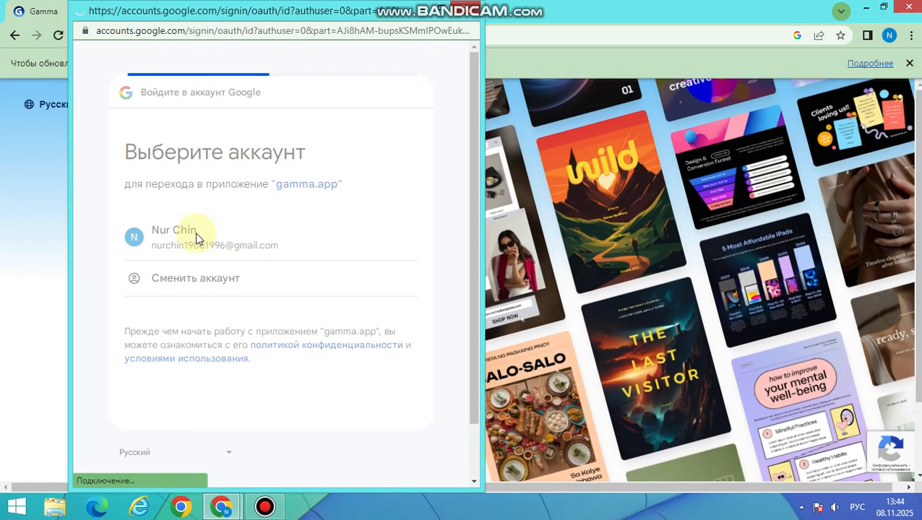
scroll(212, 271, down, 3)
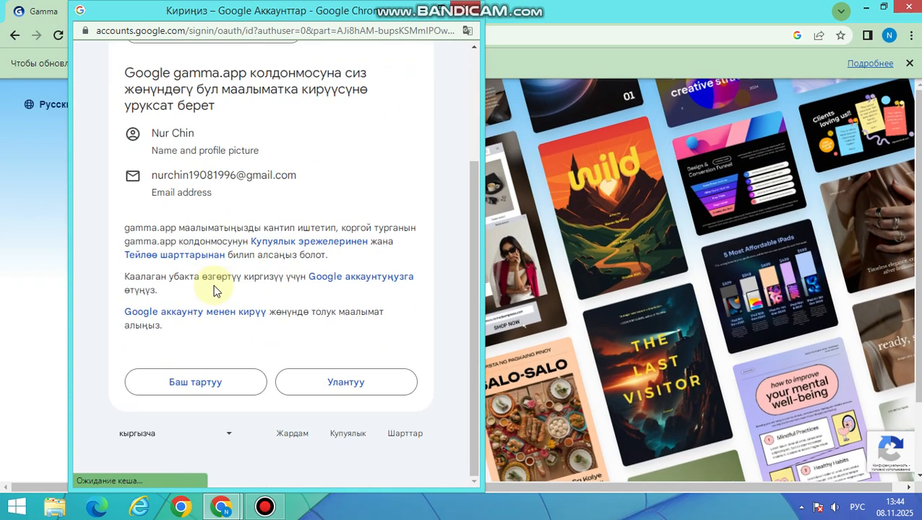
click(319, 387)
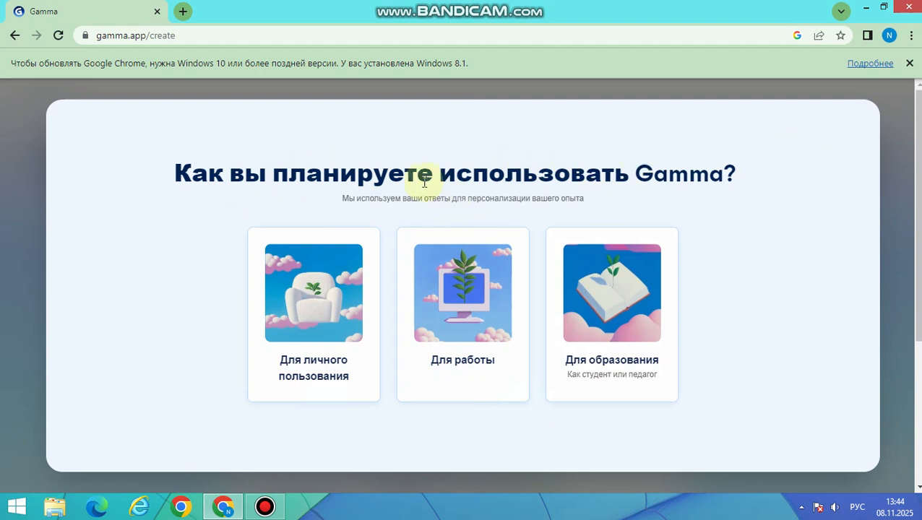
Answer the onboarding questions: use for education, primary or secondary school teacher, and an organisation of 11–50 people.
click(584, 323)
click(388, 315)
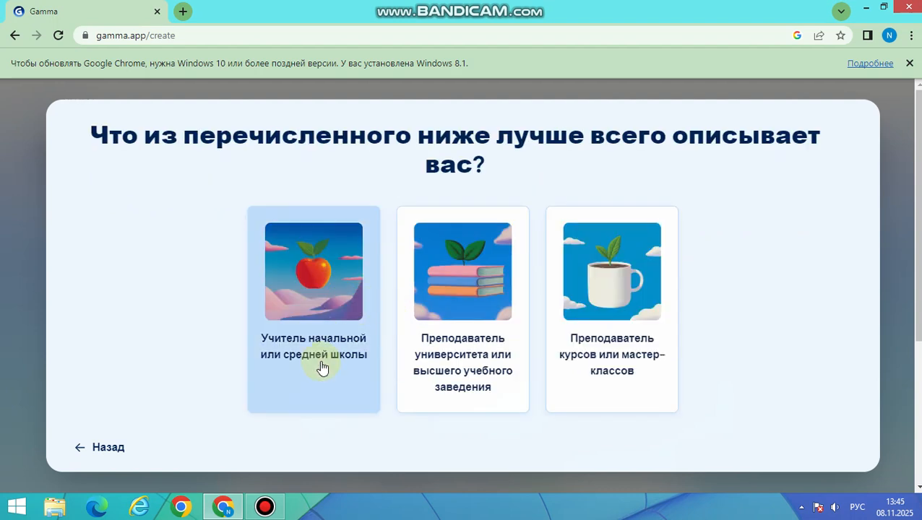
click(340, 321)
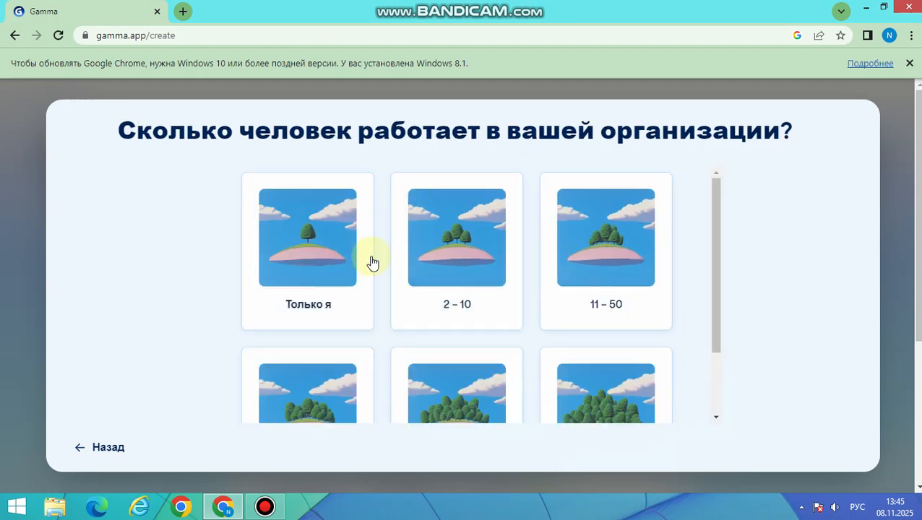
click(597, 282)
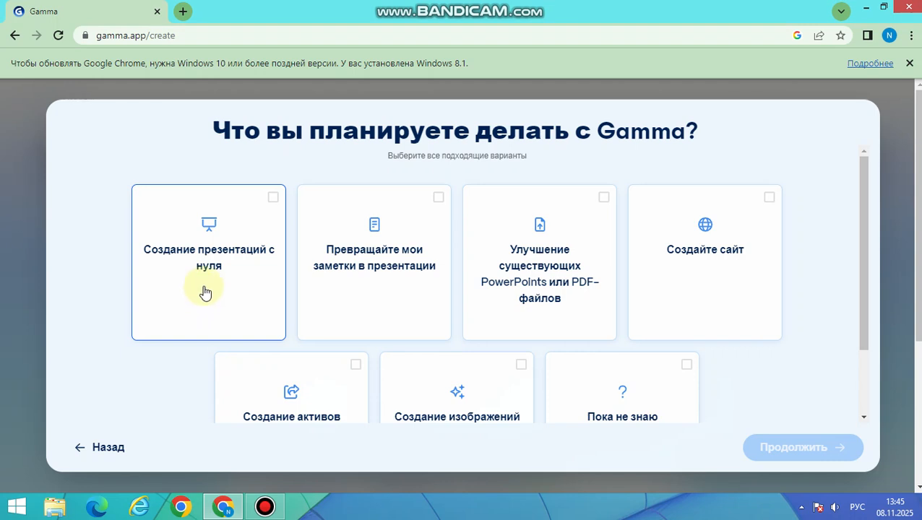
Set the planned use to creating presentations from scratch and give a friend or colleague as the referral source.
scroll(204, 292, down, 2)
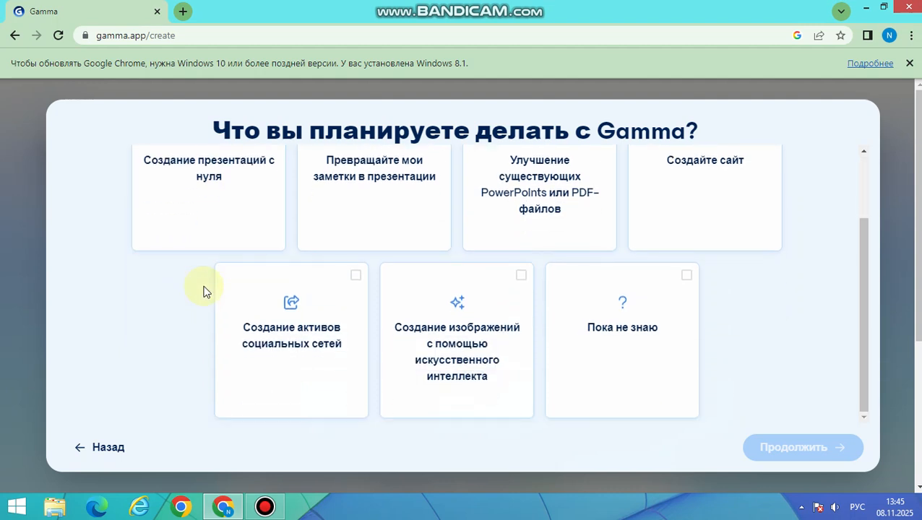
scroll(204, 292, up, 1)
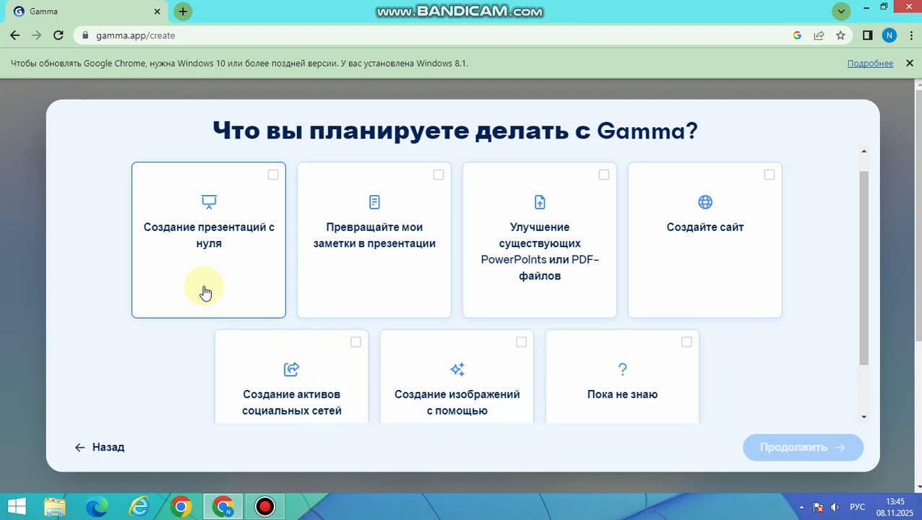
click(209, 246)
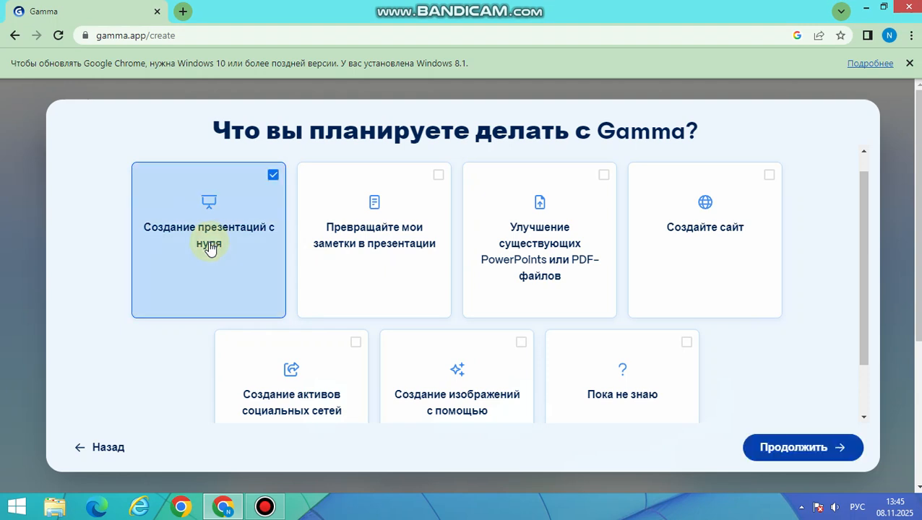
click(816, 461)
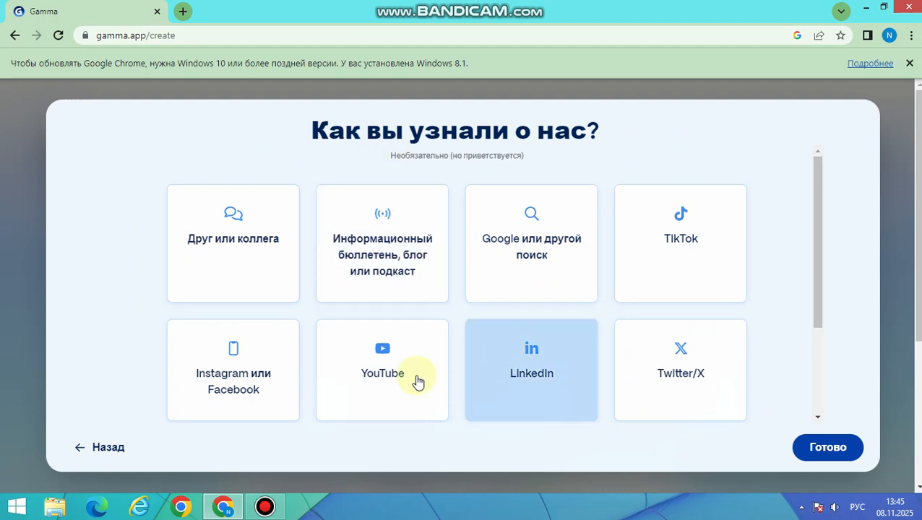
click(263, 269)
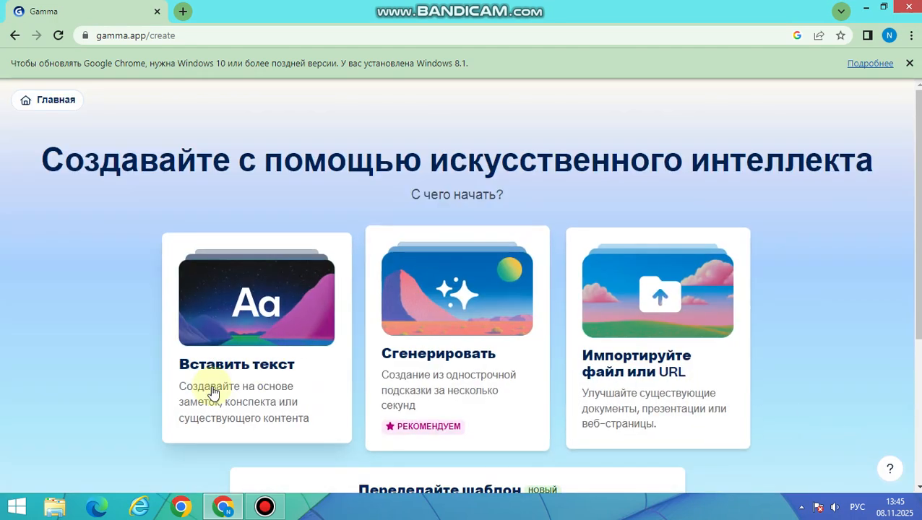
Open ChatGPT in a new browser tab through the recent Google search "чат гпт".
click(185, 12)
click(326, 257)
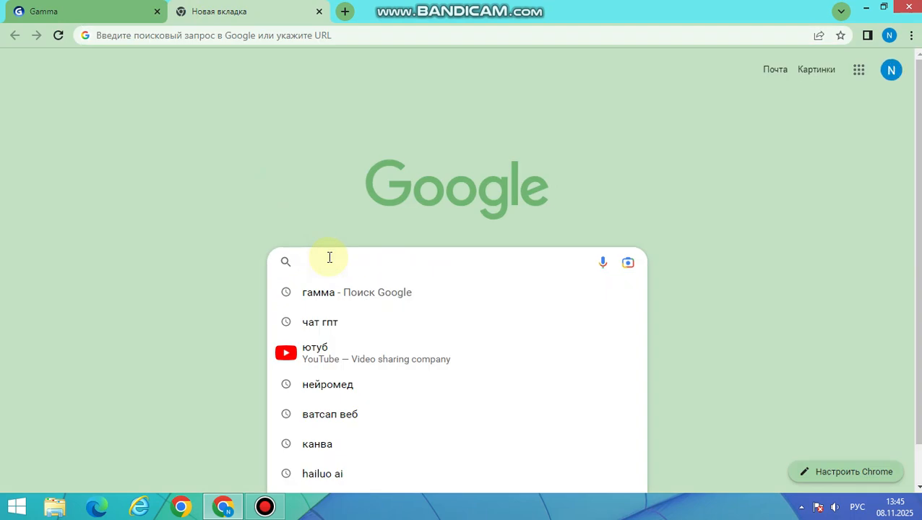
click(324, 324)
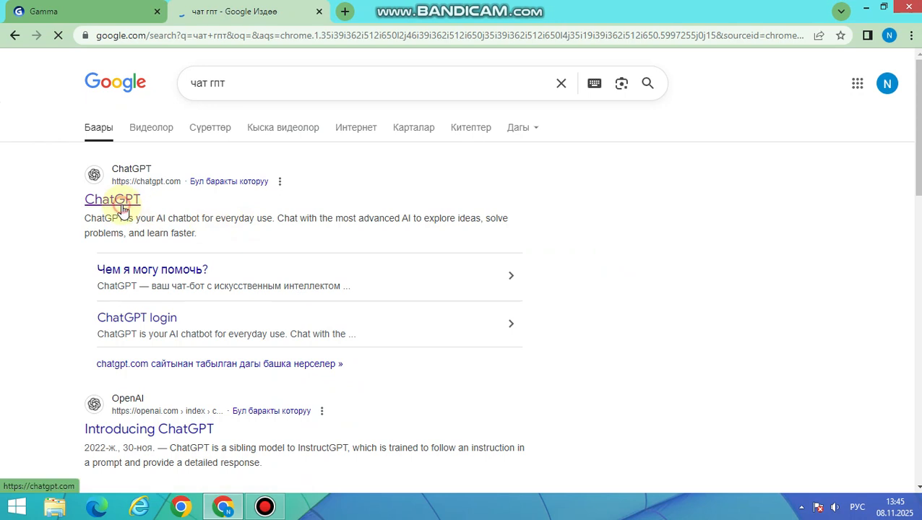
click(93, 9)
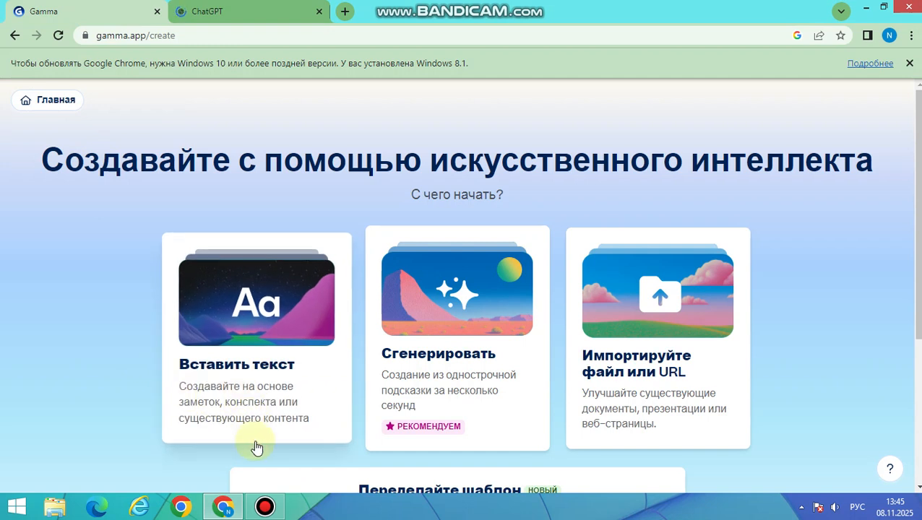
click(275, 14)
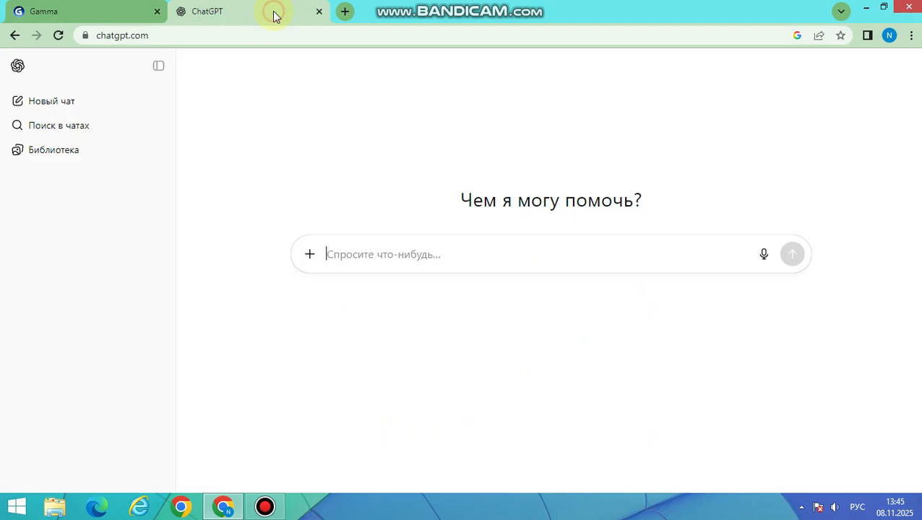
Ask ChatGPT for a presentation outline with the prompt "математика тууралуу презентацияга концпект бер".
click(380, 246)
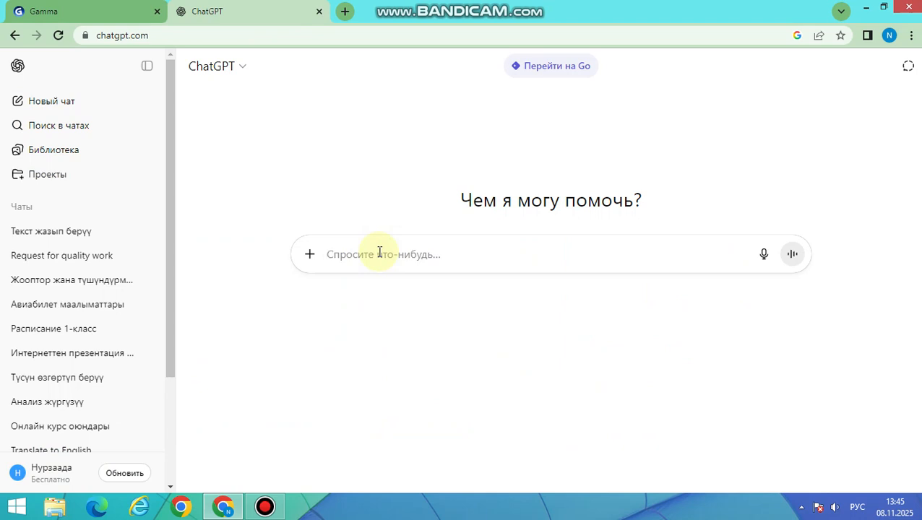
text(математ)
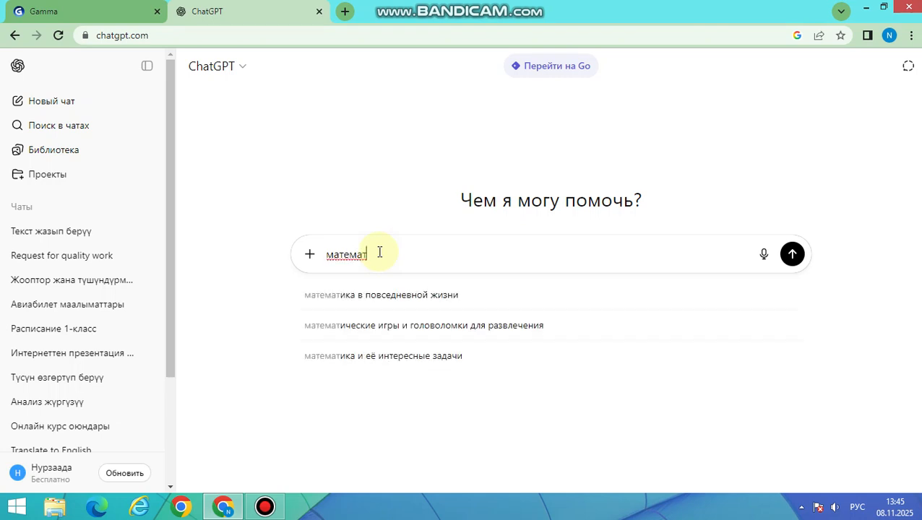
text(ика )
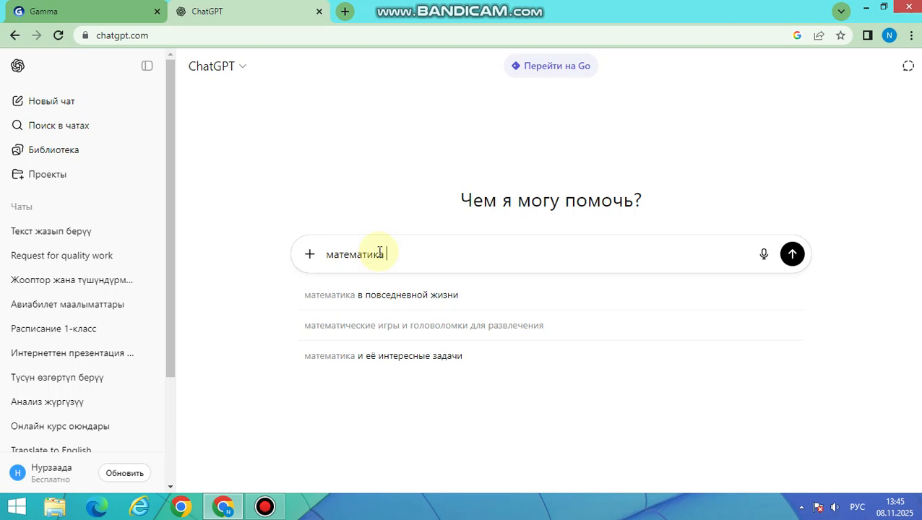
text(тууралуу презентацияг)
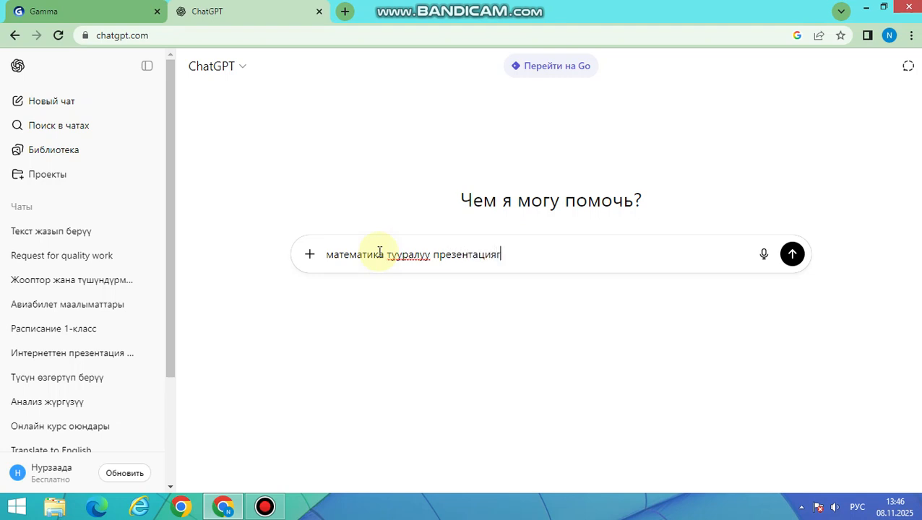
text(концпект бер)
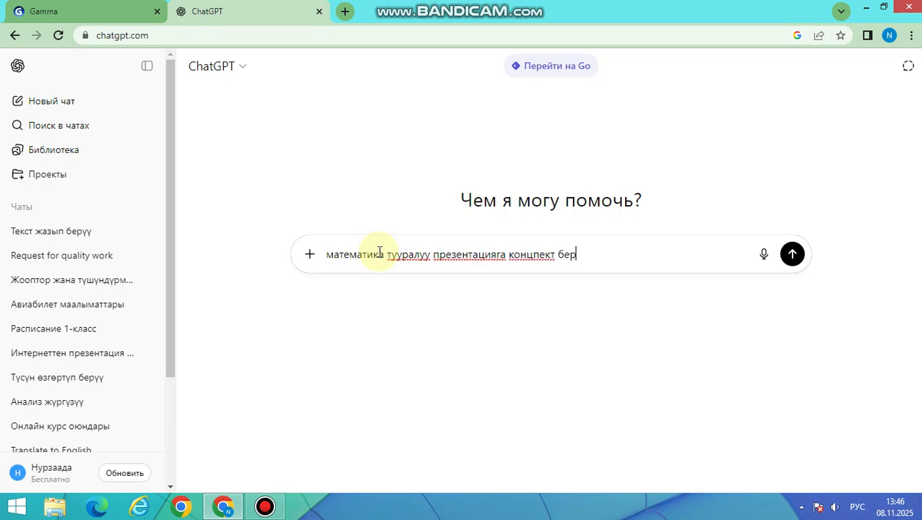
key(Return)
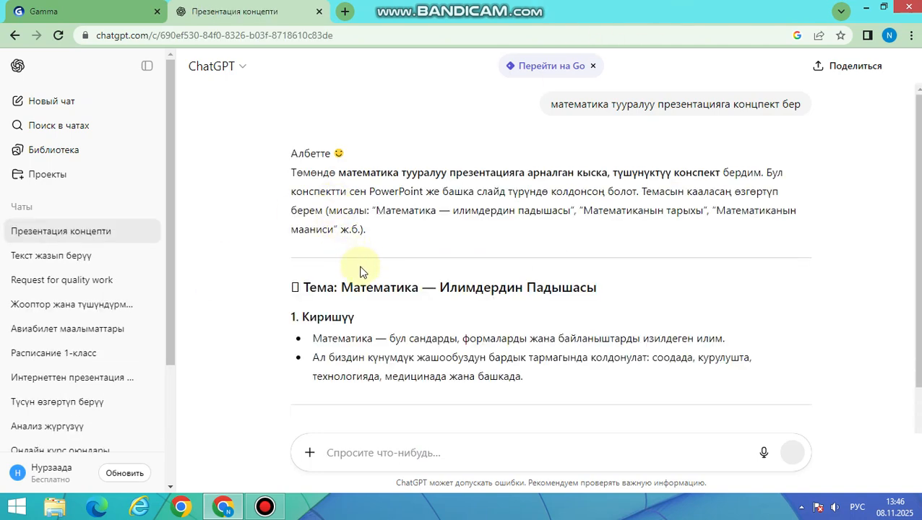
Review ChatGPT's mathematics outline through to its conclusion and copy the whole response.
scroll(368, 304, down, 4)
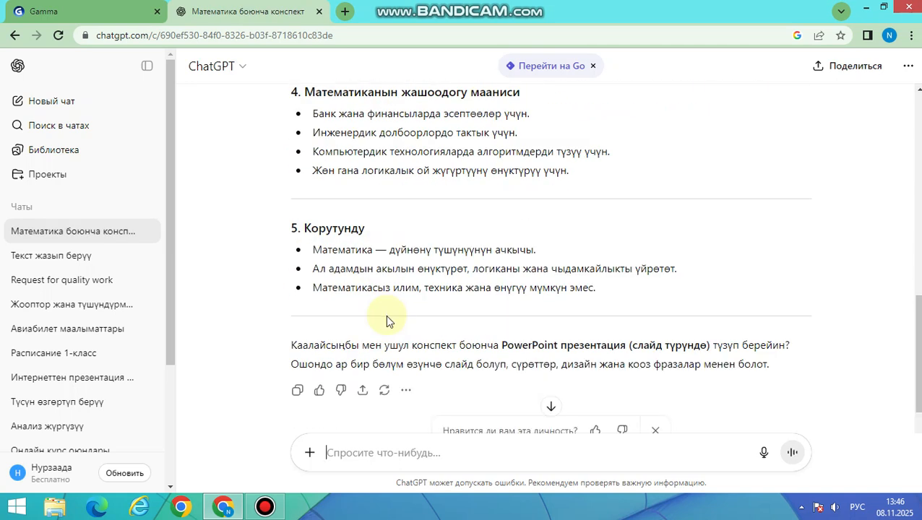
scroll(365, 329, down, 2)
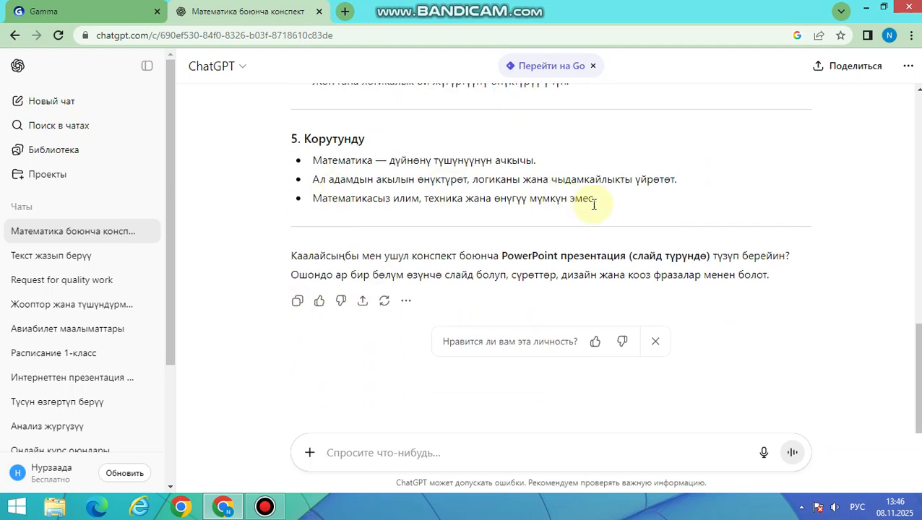
click(302, 303)
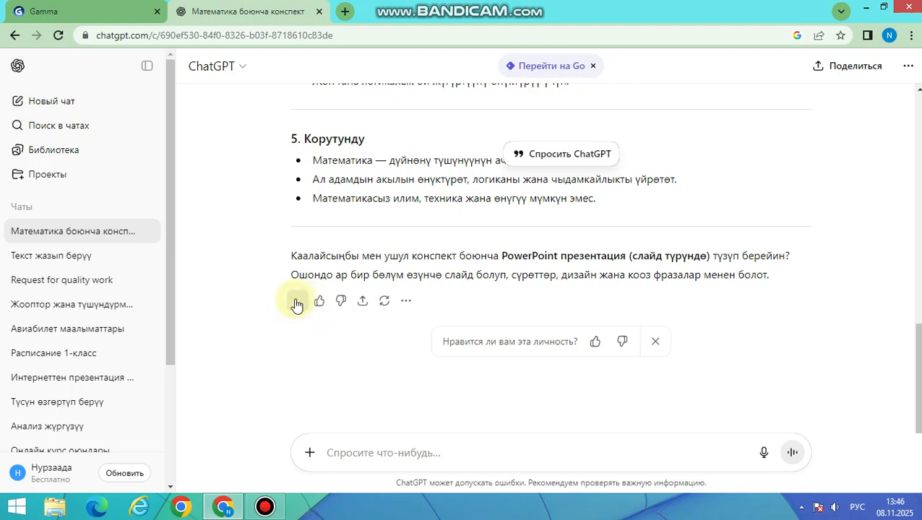
Switch to Gamma, start a presentation from pasted text, and paste the copied ChatGPT outline as its content.
click(57, 10)
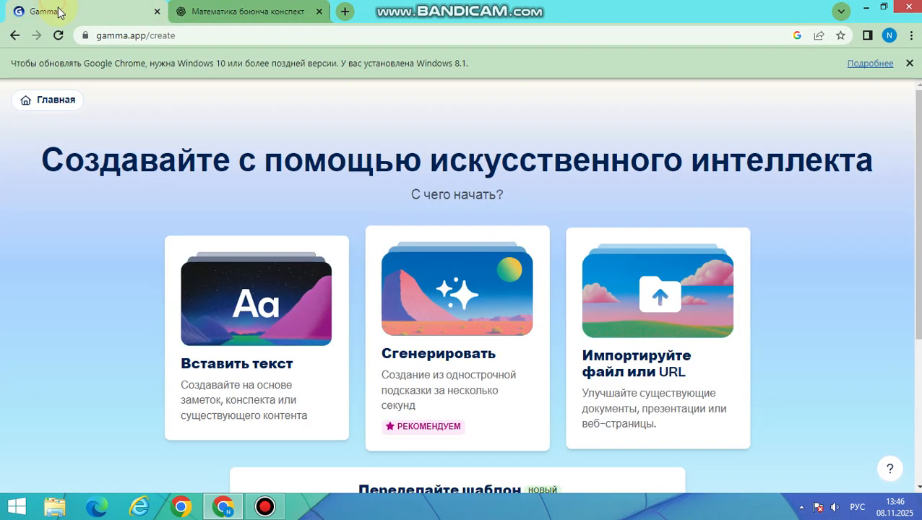
scroll(282, 383, down, 1)
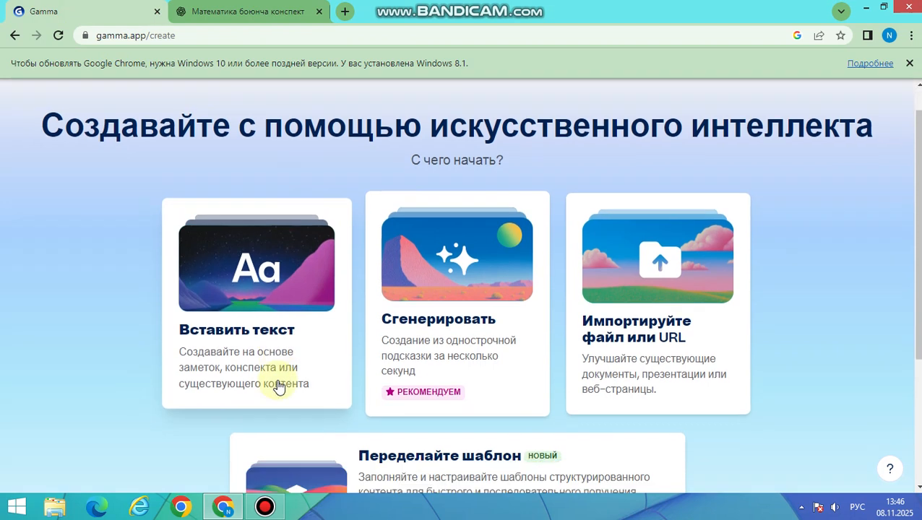
click(237, 331)
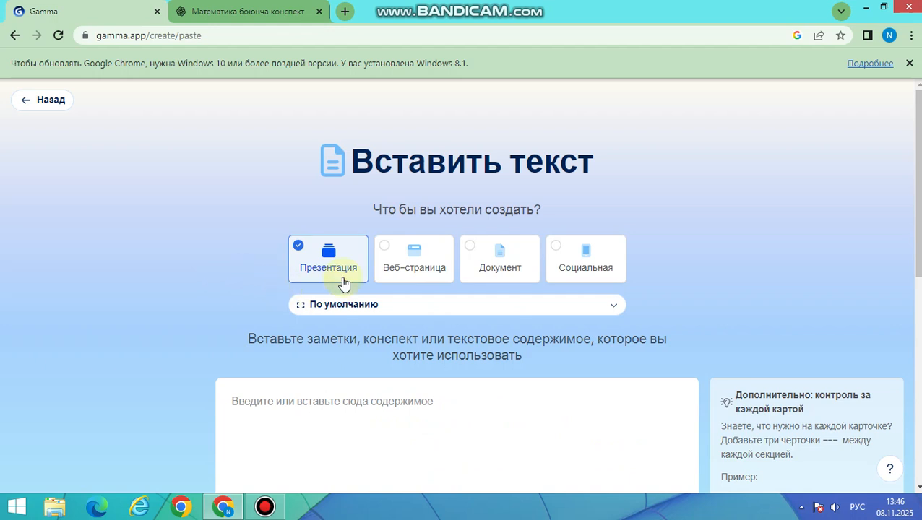
scroll(333, 289, down, 2)
click(308, 296)
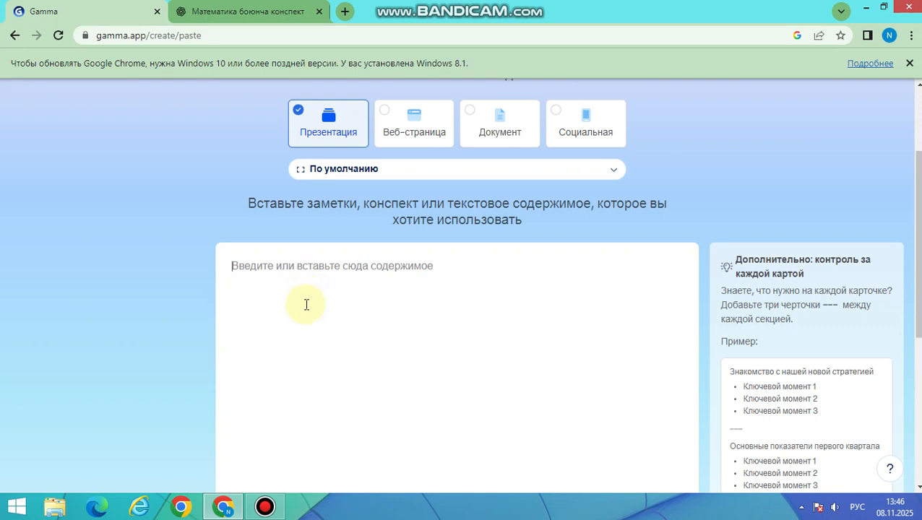
right_click(305, 304)
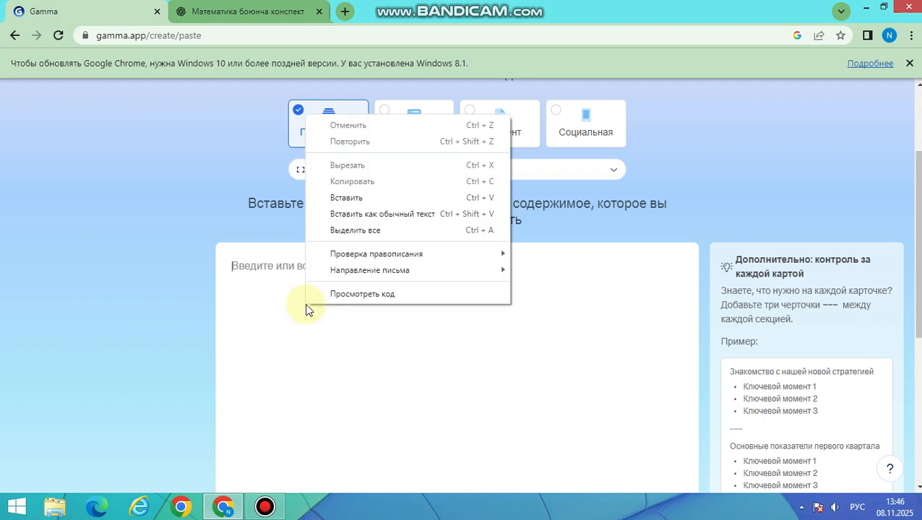
click(353, 201)
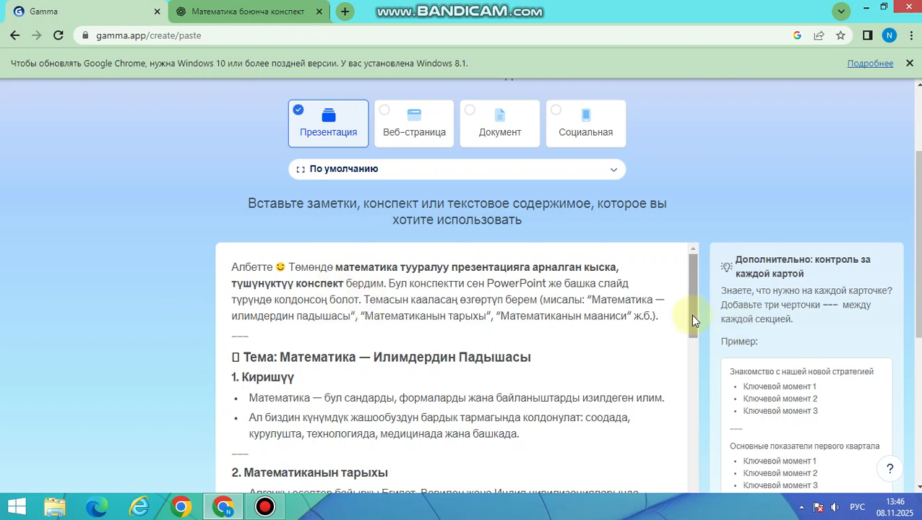
Delete ChatGPT's introductory paragraph before the topic heading and its closing question after the "Корутунду" section.
drag(660, 317, 225, 252)
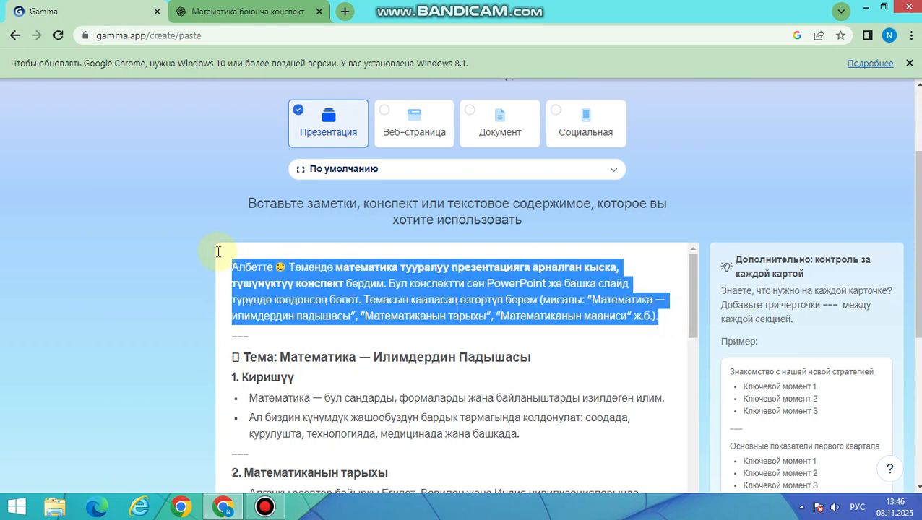
key(BackSpace)
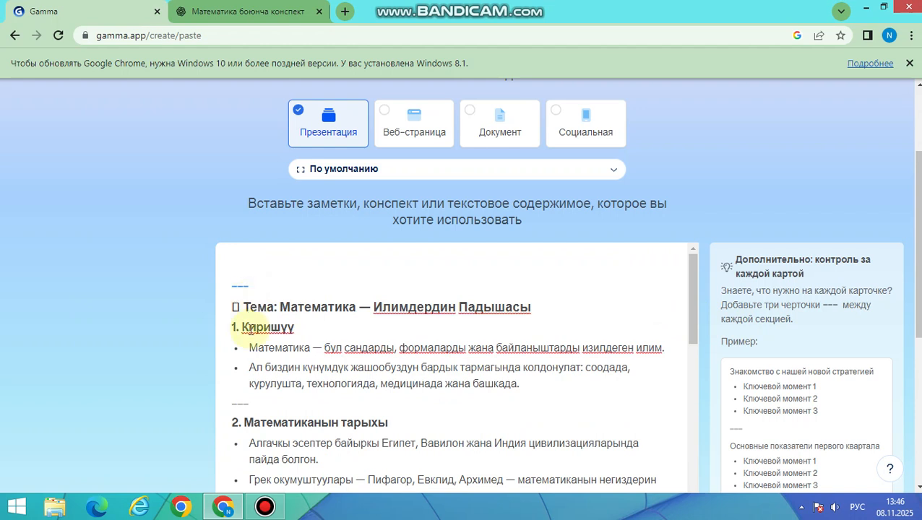
scroll(251, 330, down, 10)
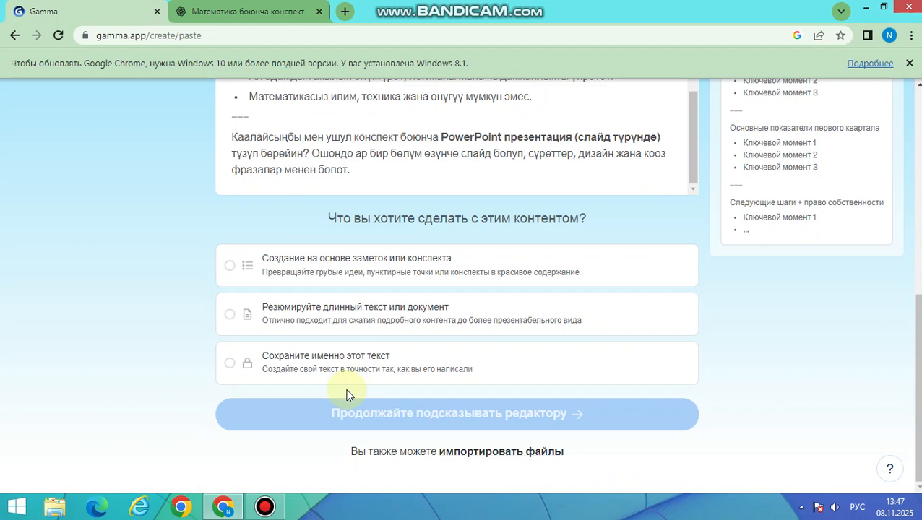
scroll(346, 395, up, 3)
drag(352, 374, 225, 316)
key(BackSpace)
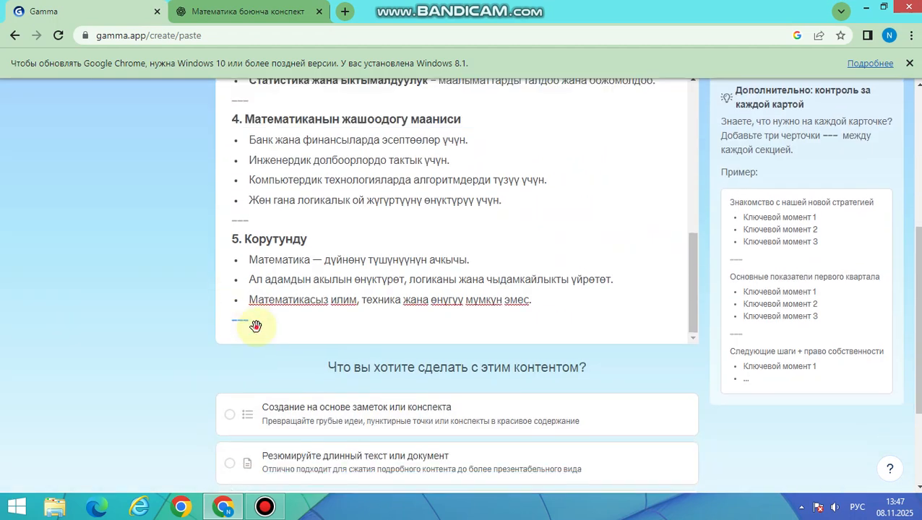
Choose to create the content from notes or an outline and continue to the prompt editor.
scroll(296, 357, down, 1)
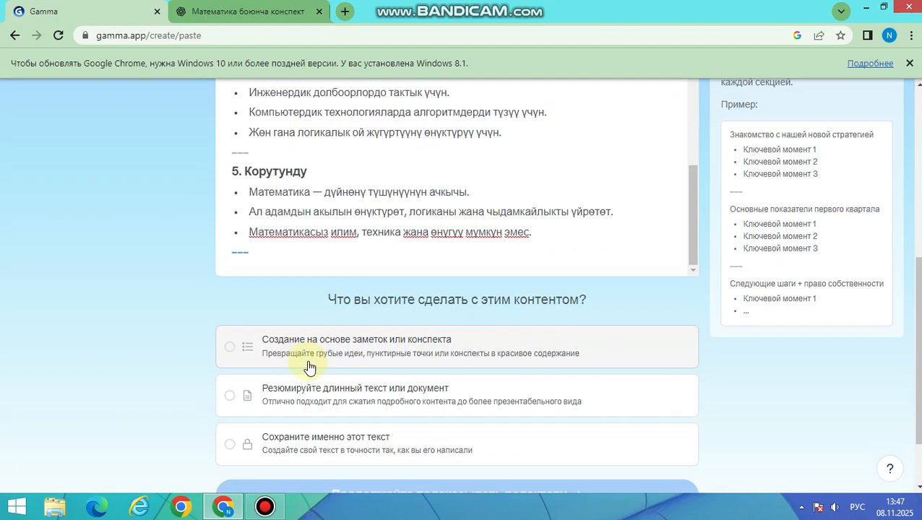
scroll(309, 367, down, 1)
click(230, 283)
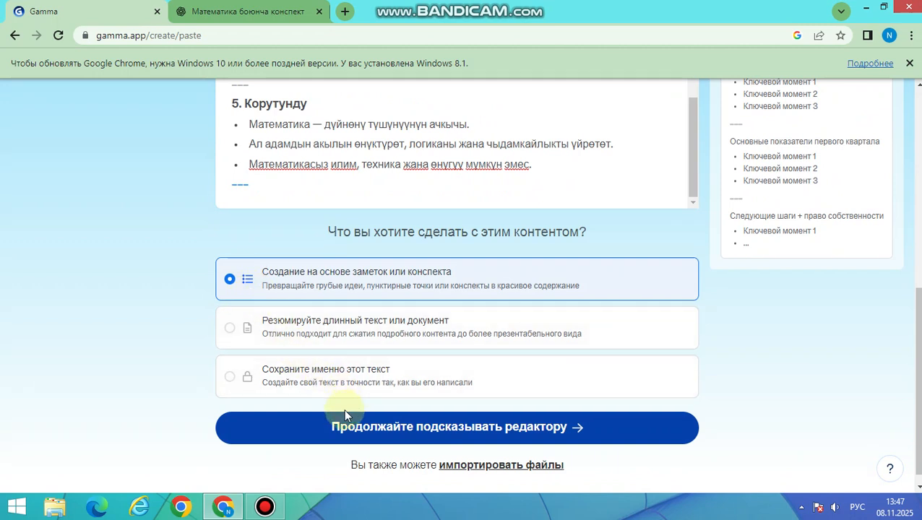
click(355, 431)
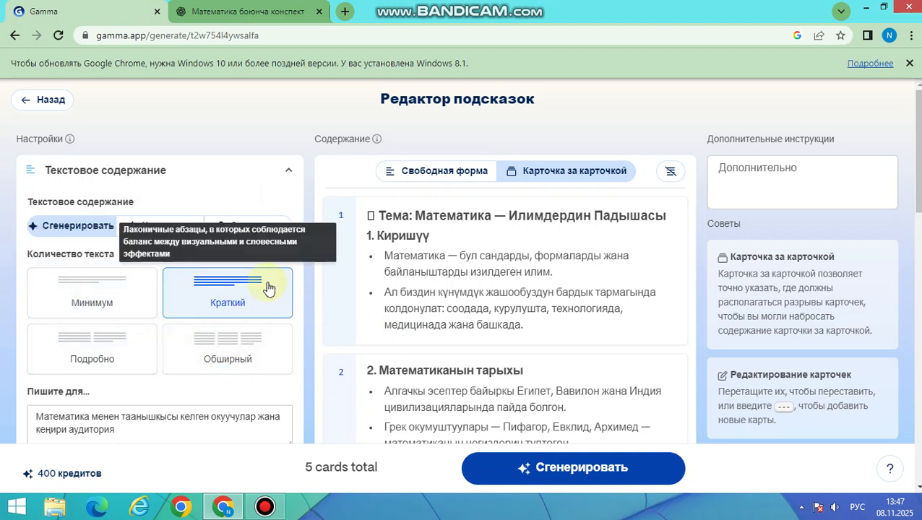
Look through the available output languages for the presentation's text.
scroll(241, 371, down, 3)
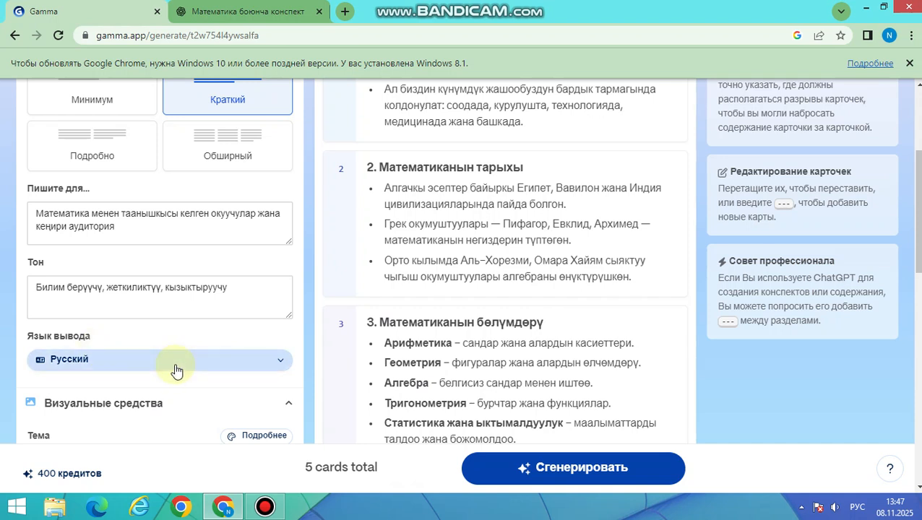
click(177, 371)
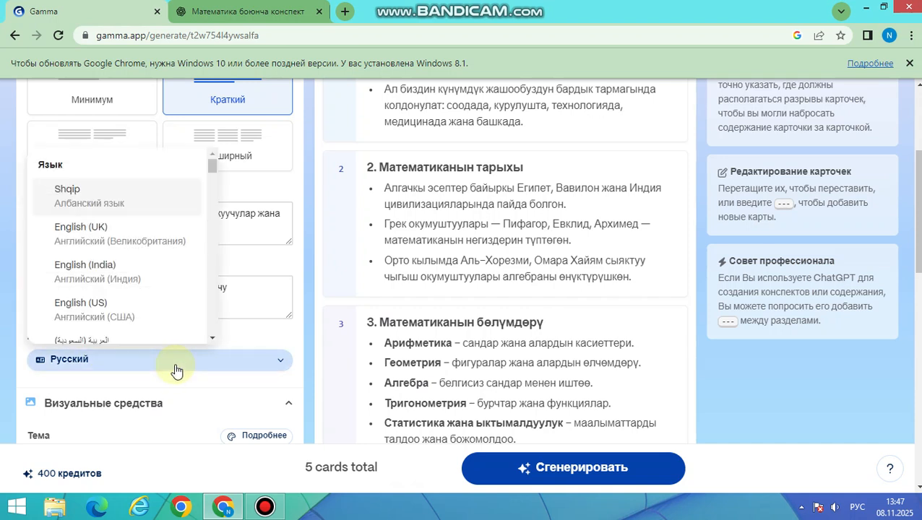
click(213, 368)
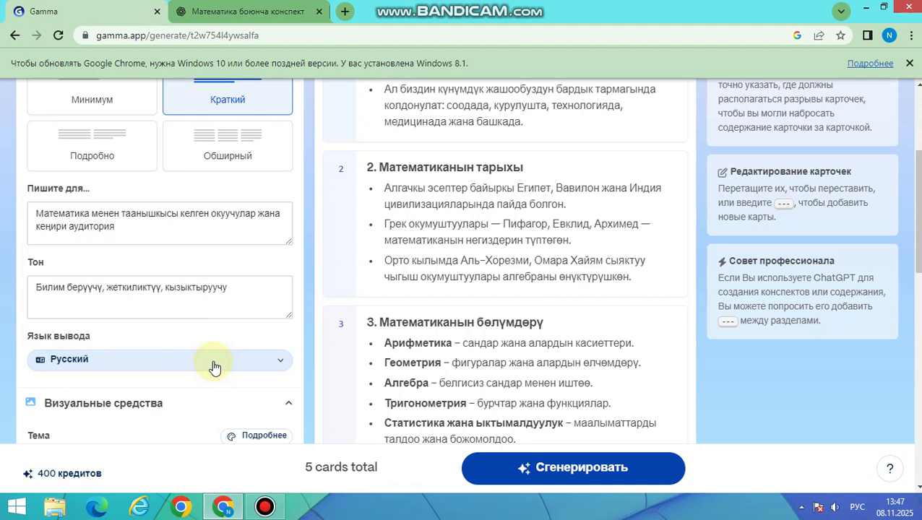
click(110, 371)
scroll(98, 273, down, 3)
scroll(97, 275, down, 8)
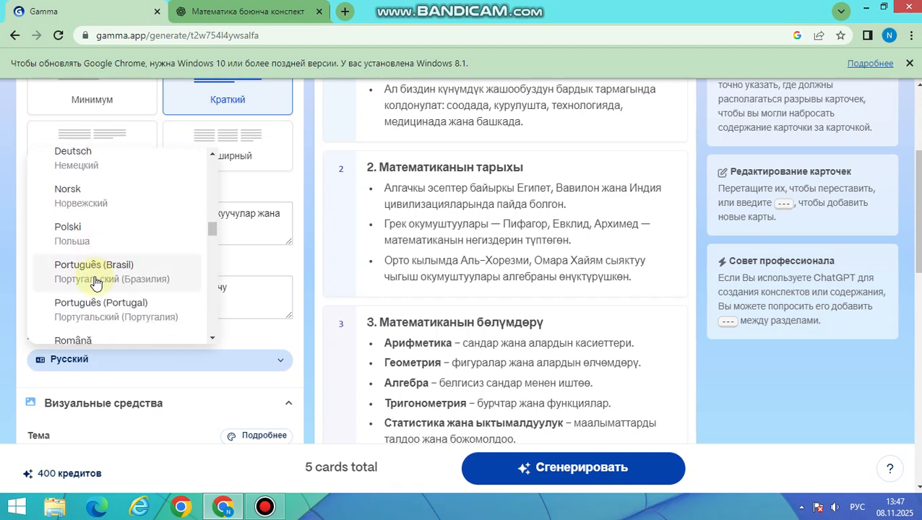
scroll(96, 282, down, 3)
scroll(96, 284, up, 1)
scroll(96, 284, down, 4)
scroll(96, 284, up, 3)
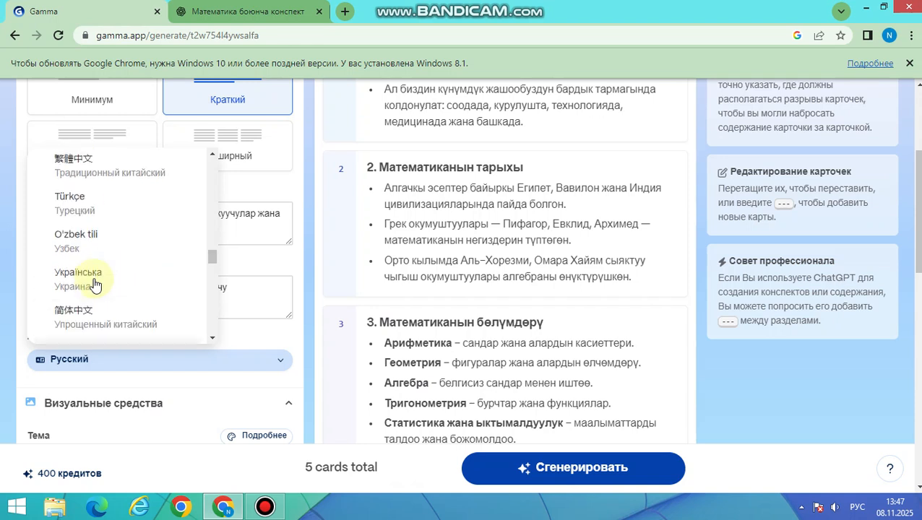
scroll(97, 284, down, 1)
scroll(96, 284, down, 7)
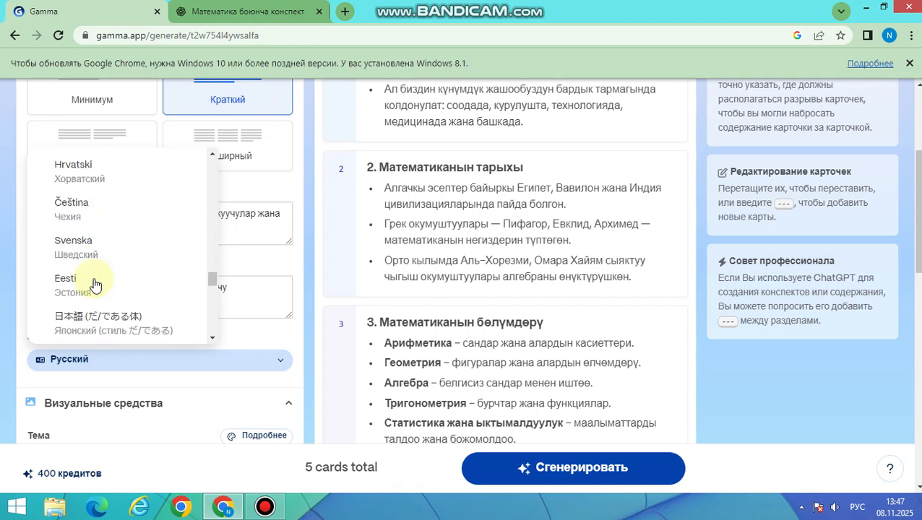
scroll(96, 284, down, 3)
scroll(95, 284, down, 2)
scroll(92, 289, up, 5)
scroll(95, 309, up, 8)
scroll(94, 309, up, 6)
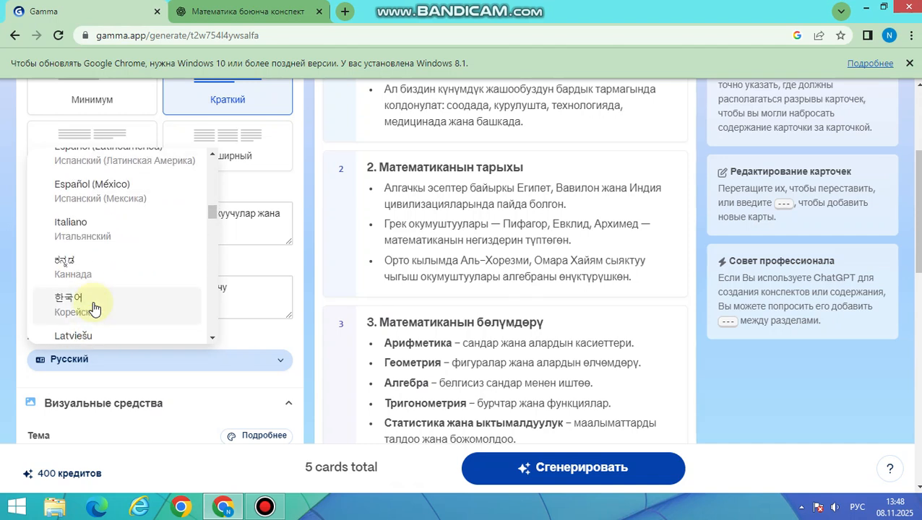
scroll(94, 309, up, 6)
scroll(94, 309, up, 5)
scroll(94, 309, up, 2)
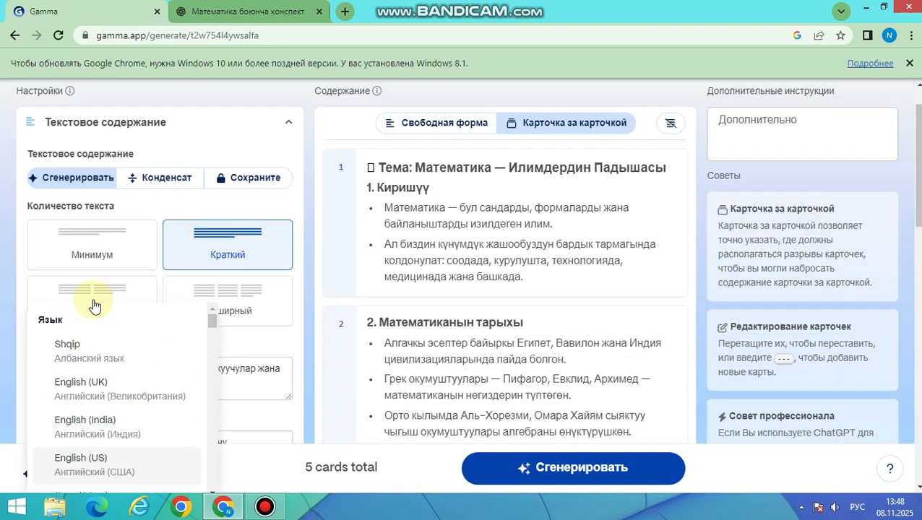
Set the presentation's visual theme to Flamingo.
scroll(468, 242, down, 3)
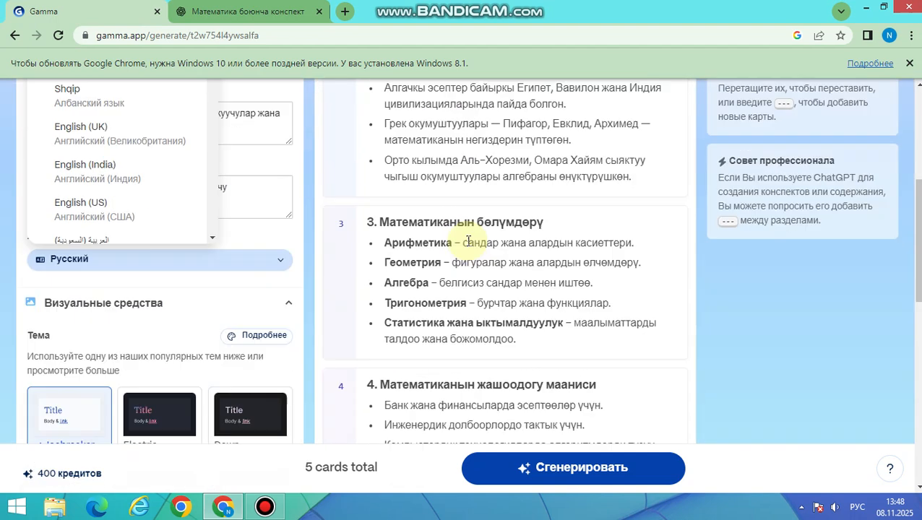
scroll(468, 243, down, 3)
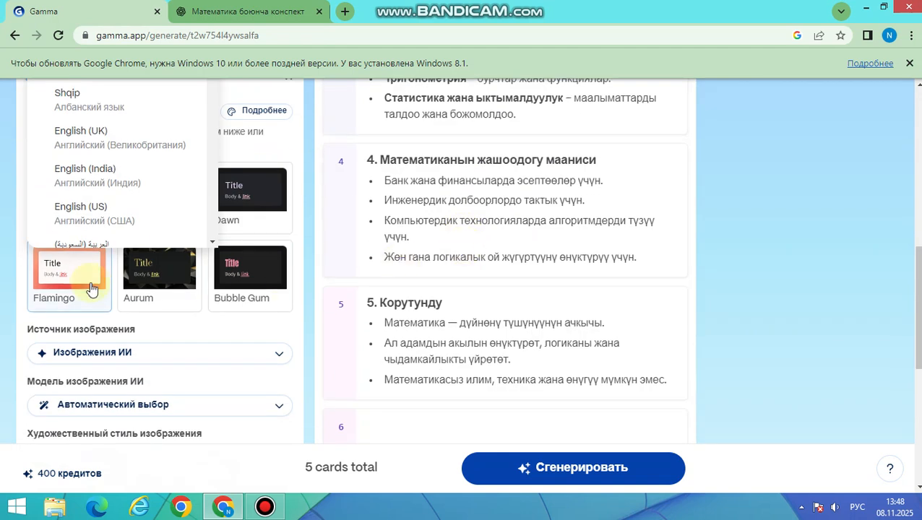
click(78, 277)
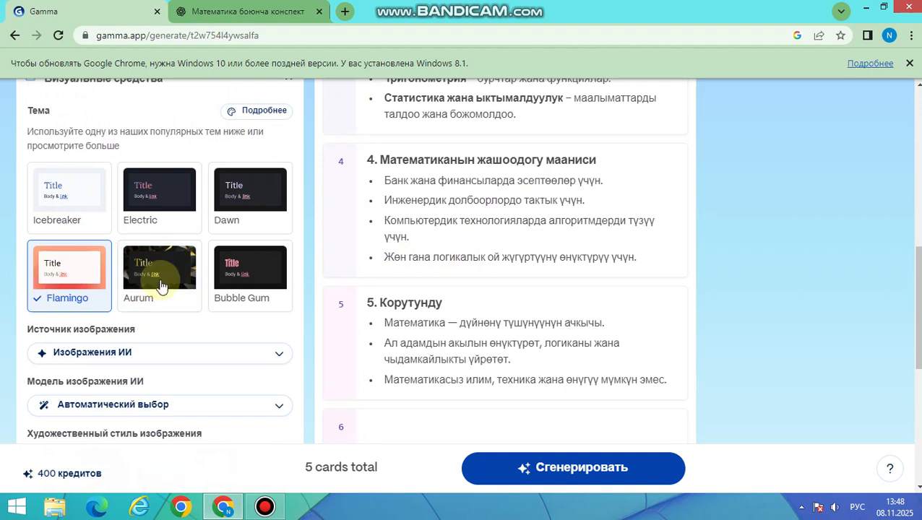
Examine the image source, image model, art style, keyword and format settings alongside the outline cards.
scroll(124, 348, down, 1)
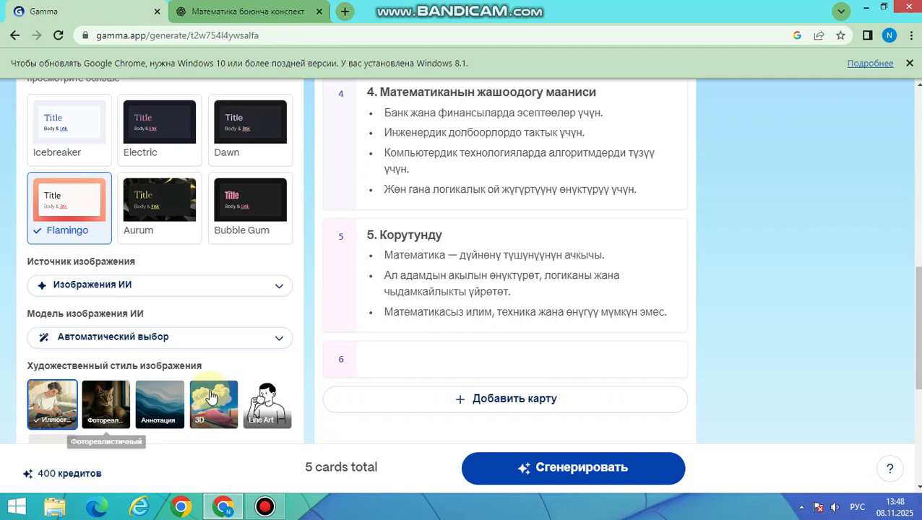
scroll(210, 396, down, 2)
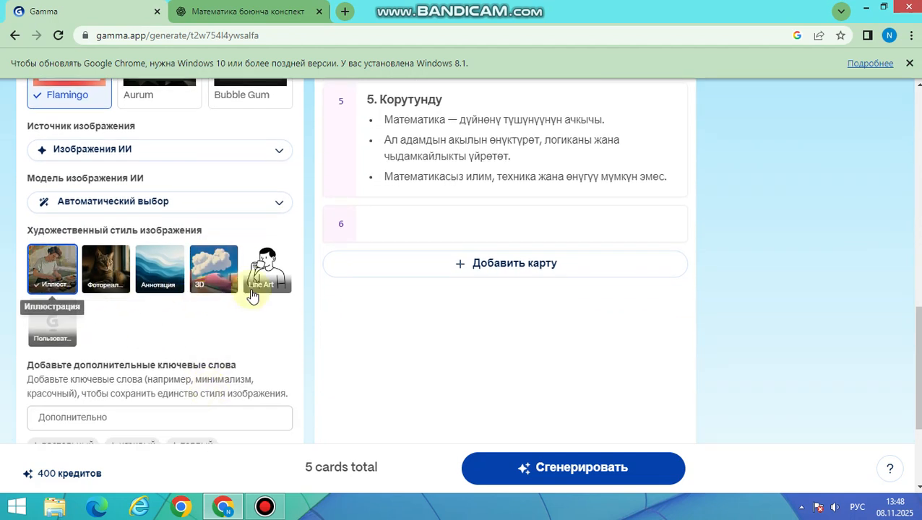
scroll(80, 353, down, 1)
scroll(80, 353, down, 2)
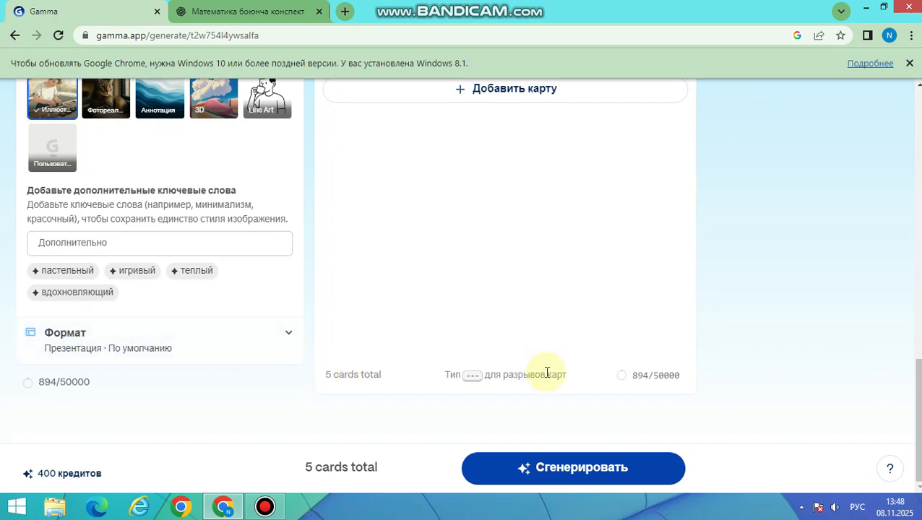
scroll(547, 373, up, 7)
scroll(547, 373, down, 5)
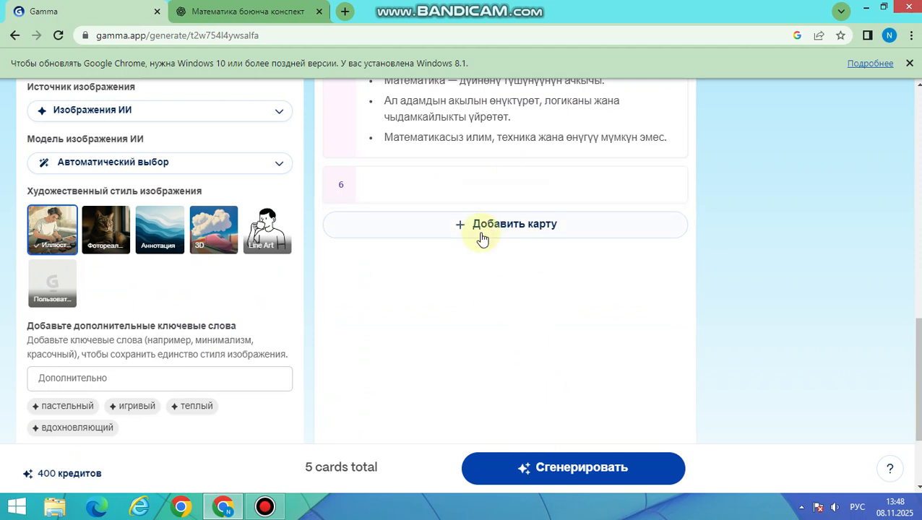
scroll(481, 238, up, 4)
scroll(463, 232, down, 2)
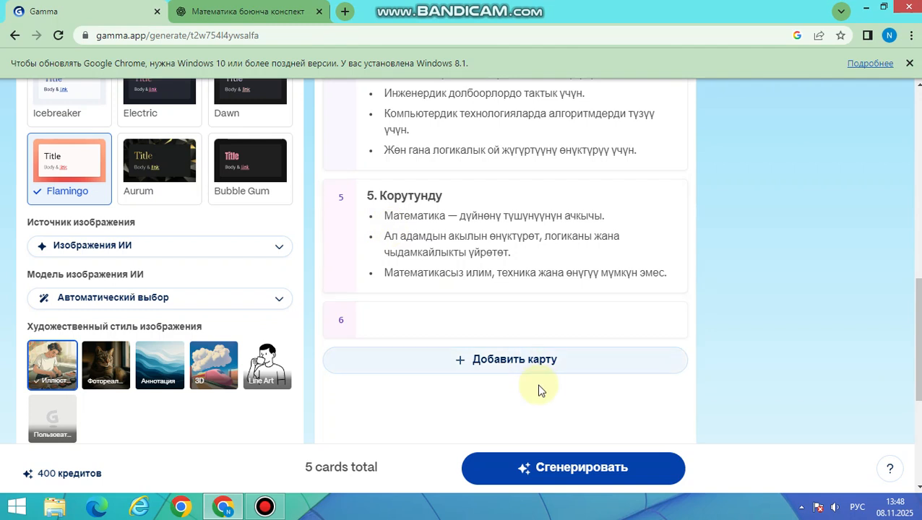
scroll(538, 391, down, 2)
Generate the presentation and check the resulting cards through to the last one.
click(568, 472)
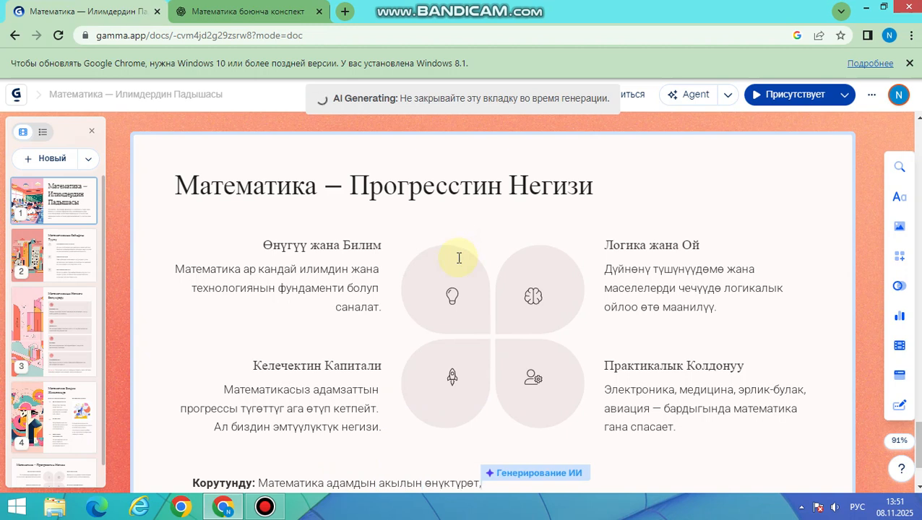
scroll(459, 267, down, 2)
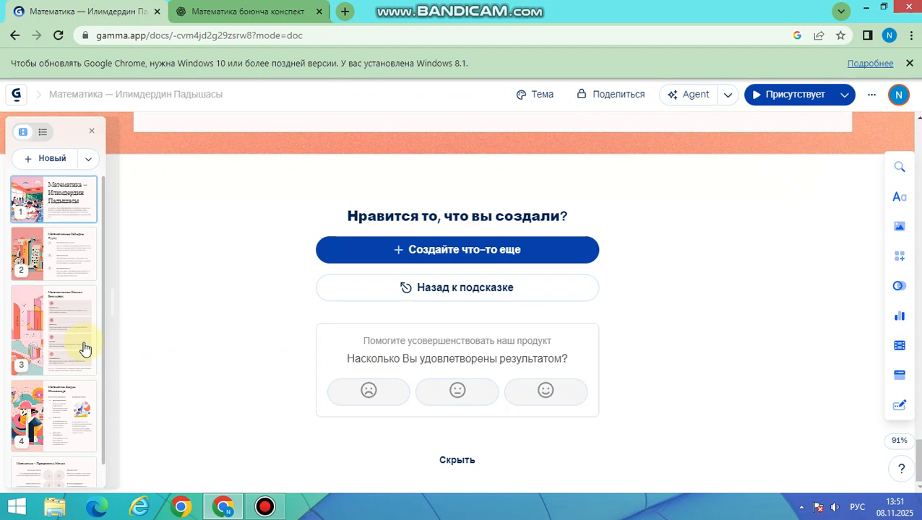
scroll(85, 349, down, 1)
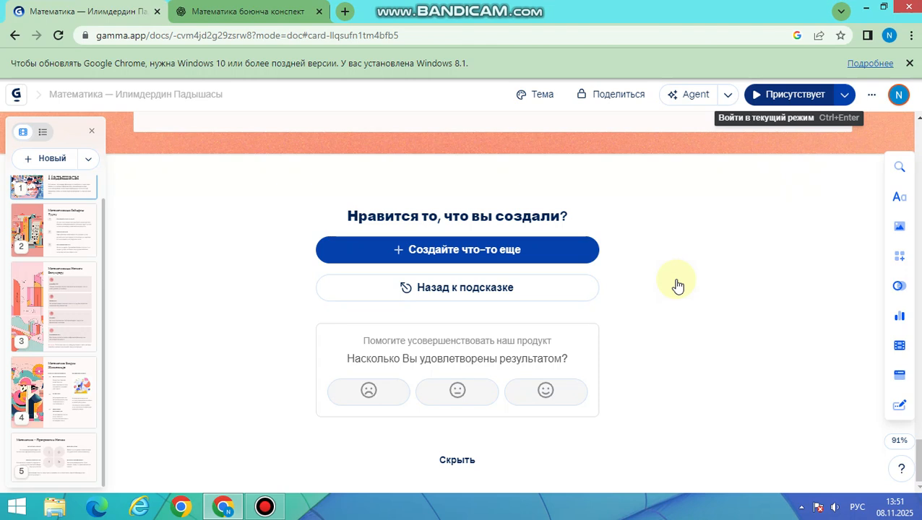
Start presentation mode and view the slides from the title slide to "Математиканын байыркы Түүхү".
click(755, 98)
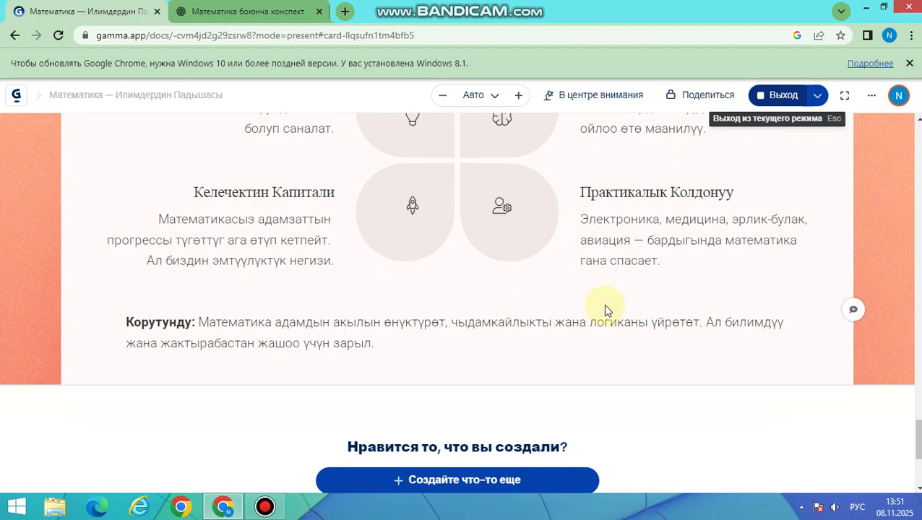
scroll(604, 303, up, 5)
scroll(606, 291, up, 5)
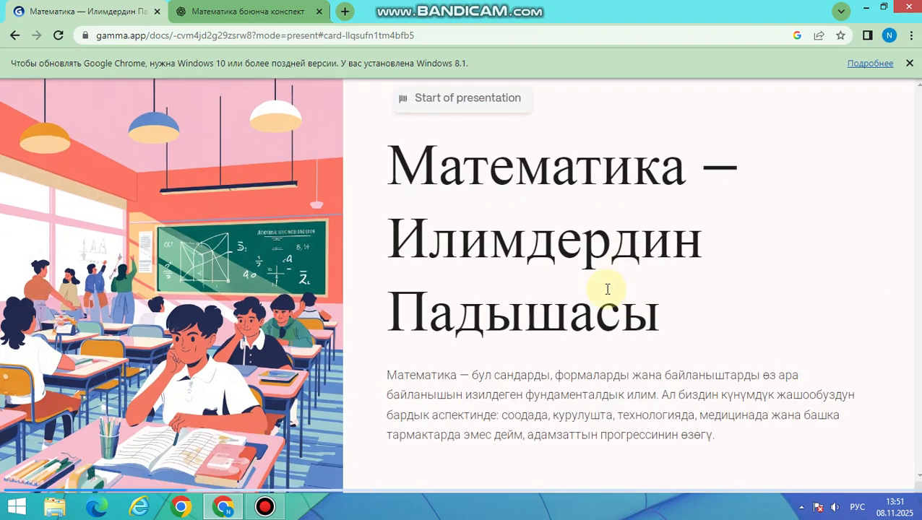
scroll(607, 289, down, 2)
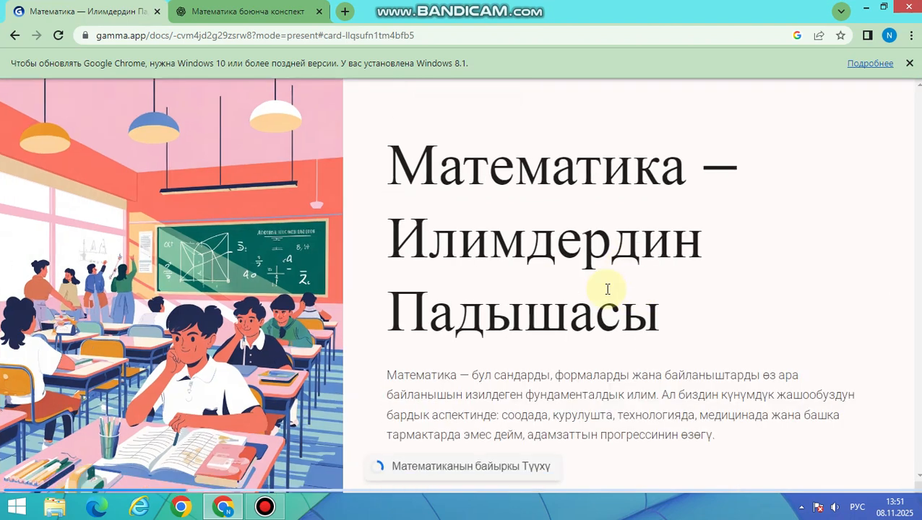
scroll(607, 289, down, 1)
scroll(608, 289, down, 1)
scroll(608, 289, down, 1)
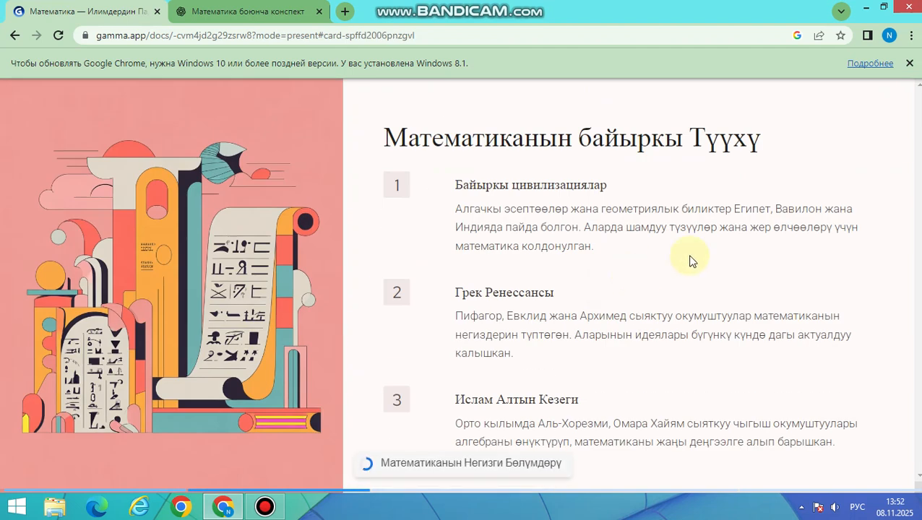
Dismiss the browser's Windows version notice, view the slides from the title to "Математиканын Негизги Бөлүмдөрү", and exit presentation mode.
click(909, 63)
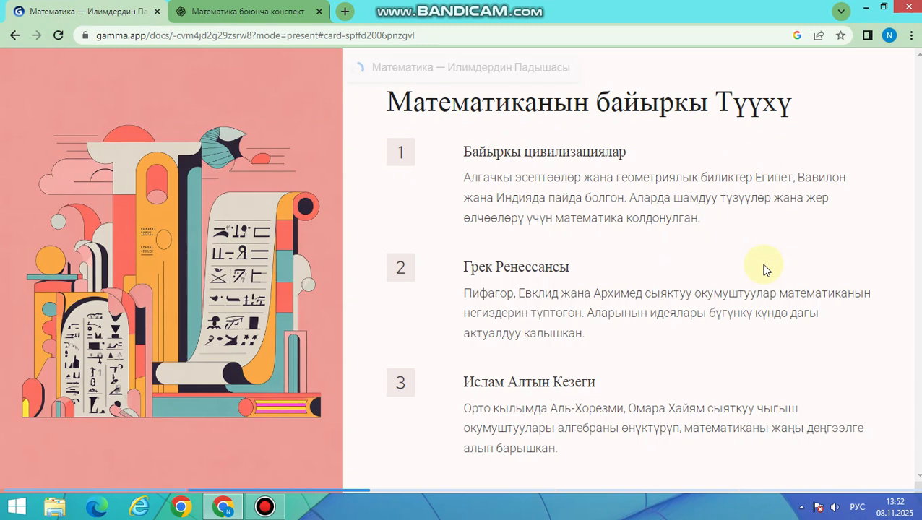
scroll(690, 262, up, 3)
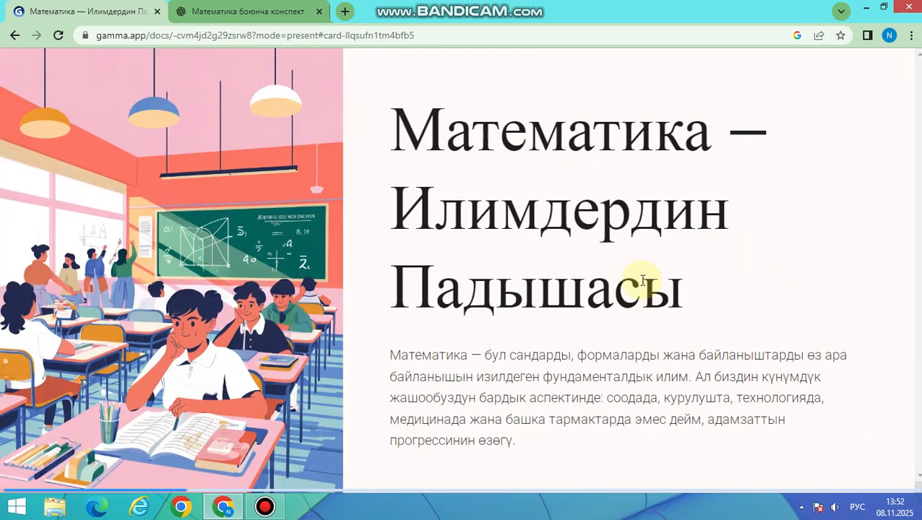
scroll(645, 302, down, 3)
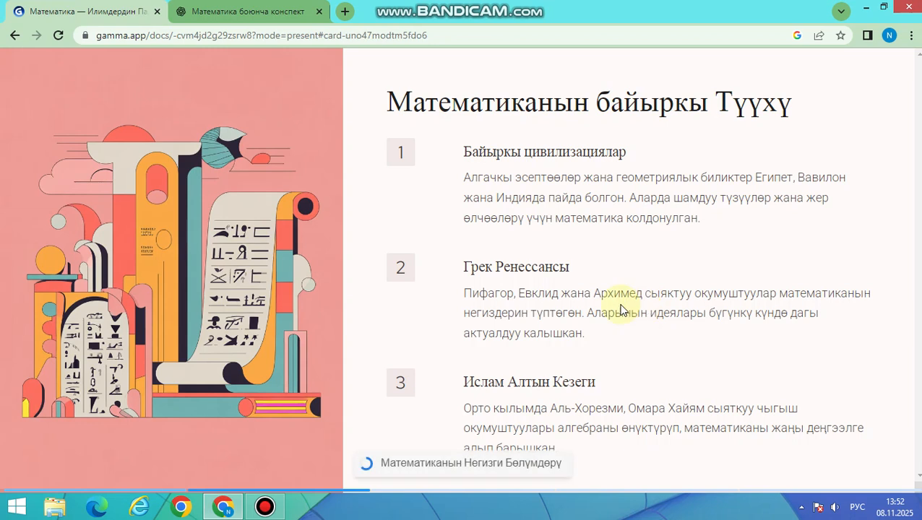
scroll(613, 298, down, 3)
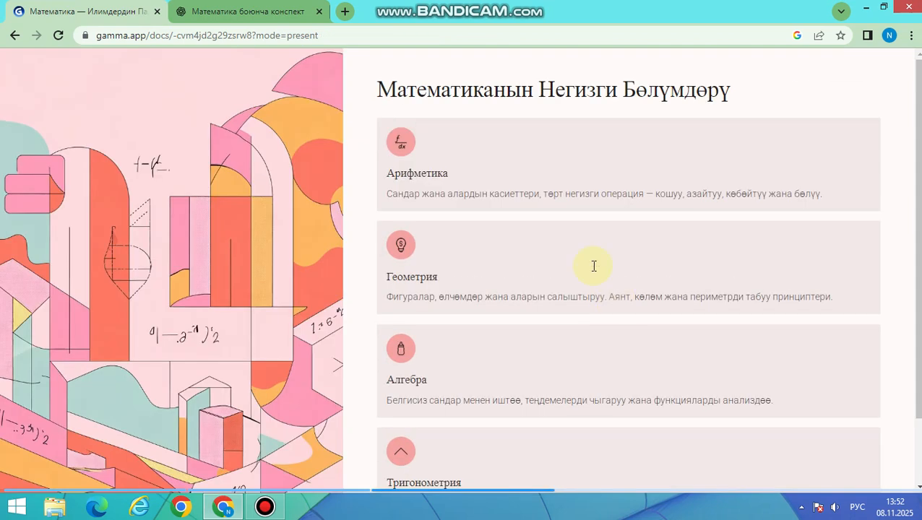
key(Escape)
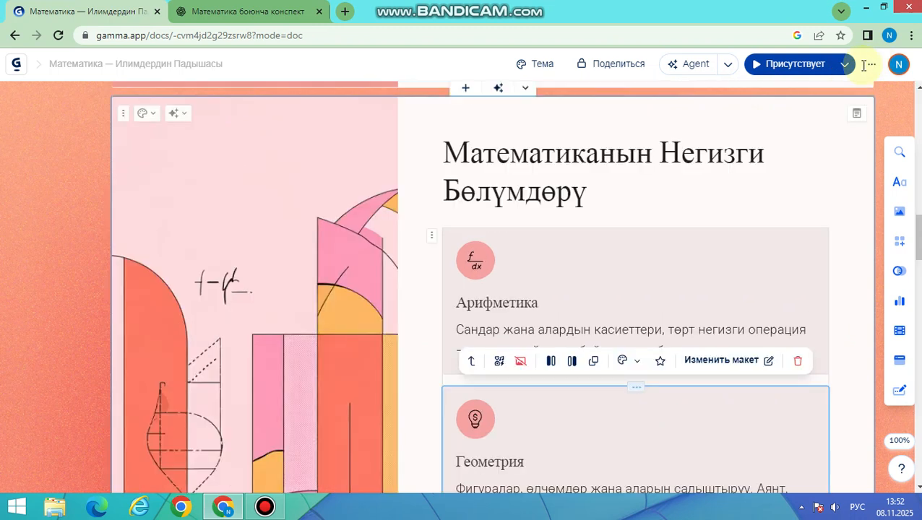
Export all cards of the presentation to PowerPoint and review the font and export limitation notes.
scroll(283, 110, down, 1)
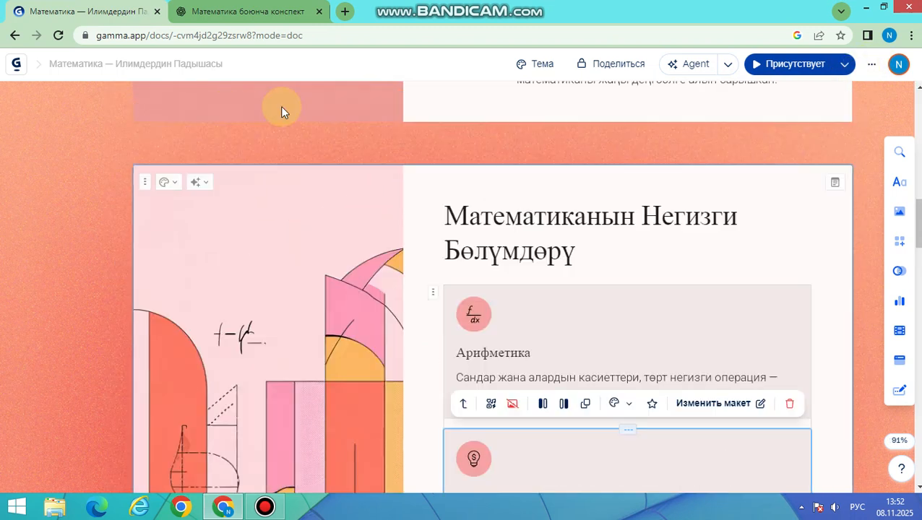
click(873, 68)
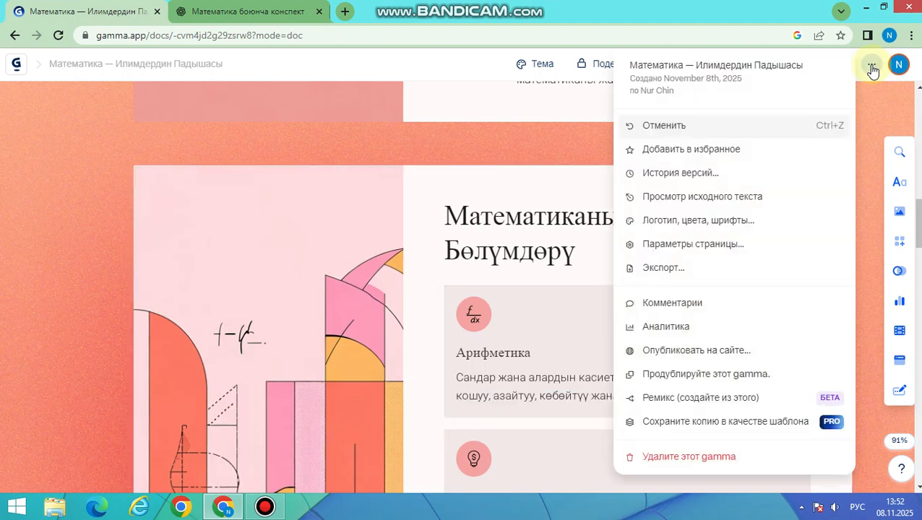
click(663, 268)
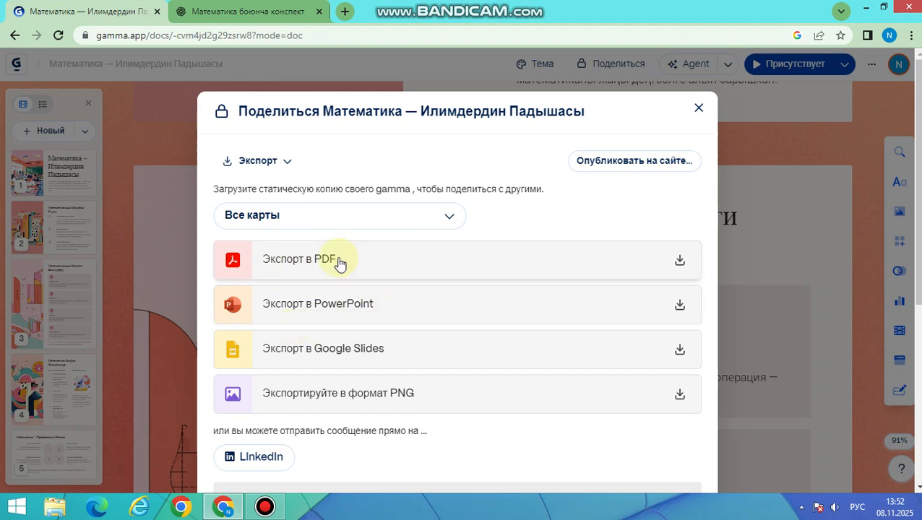
click(331, 310)
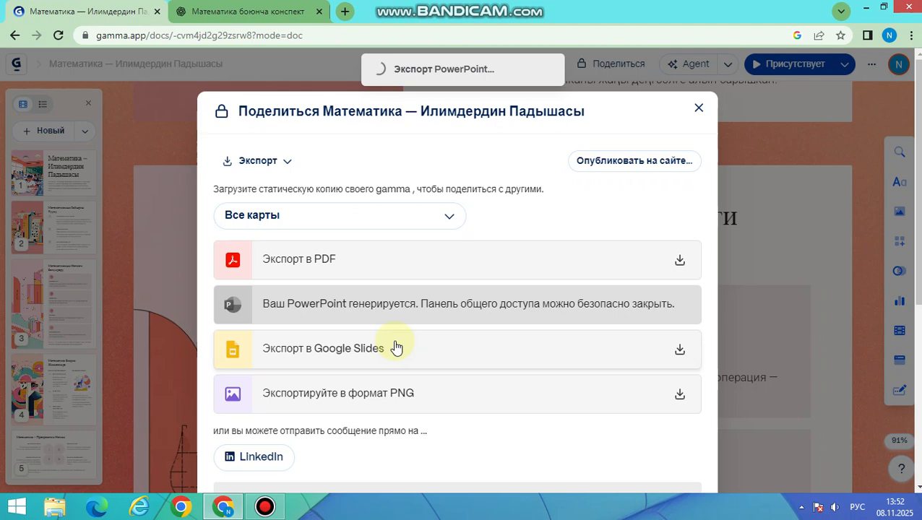
scroll(397, 339, down, 1)
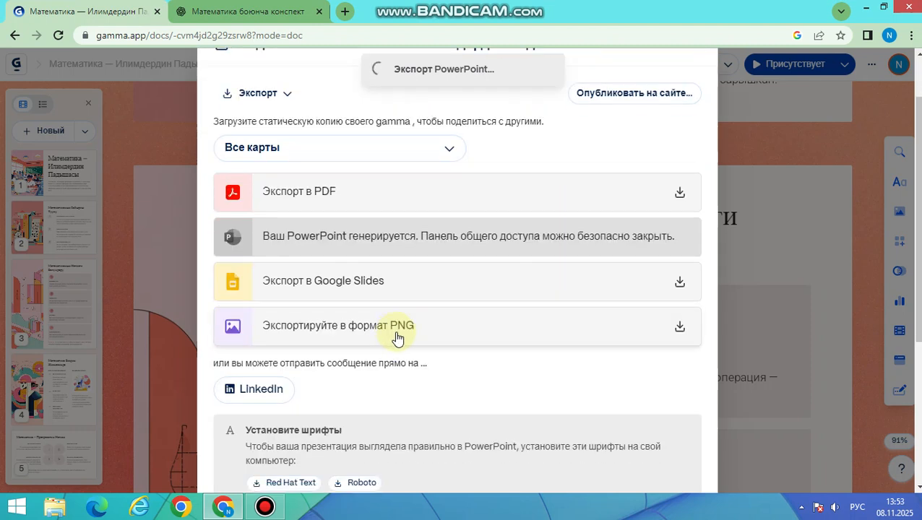
scroll(396, 337, down, 4)
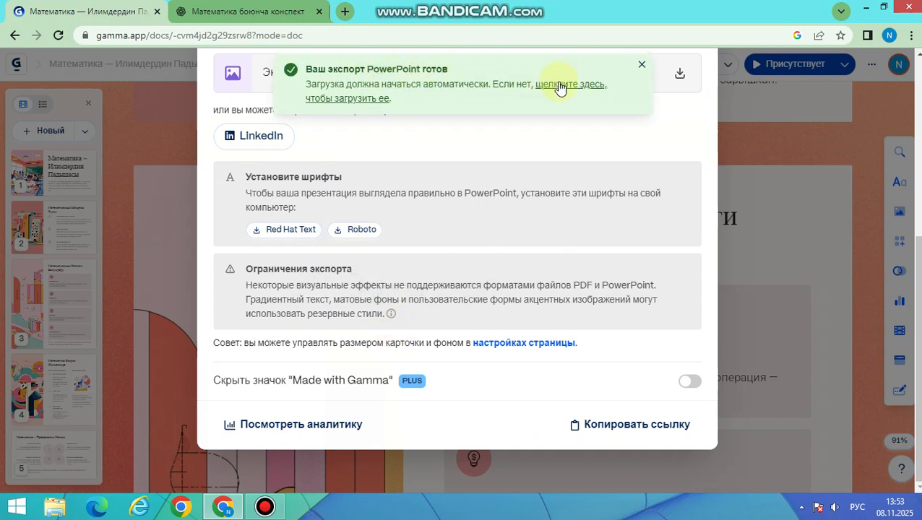
Download the exported PowerPoint file through the fallback link and show Matematika-Ilimderdin-Padyshasy (1).pptx in its folder.
click(377, 101)
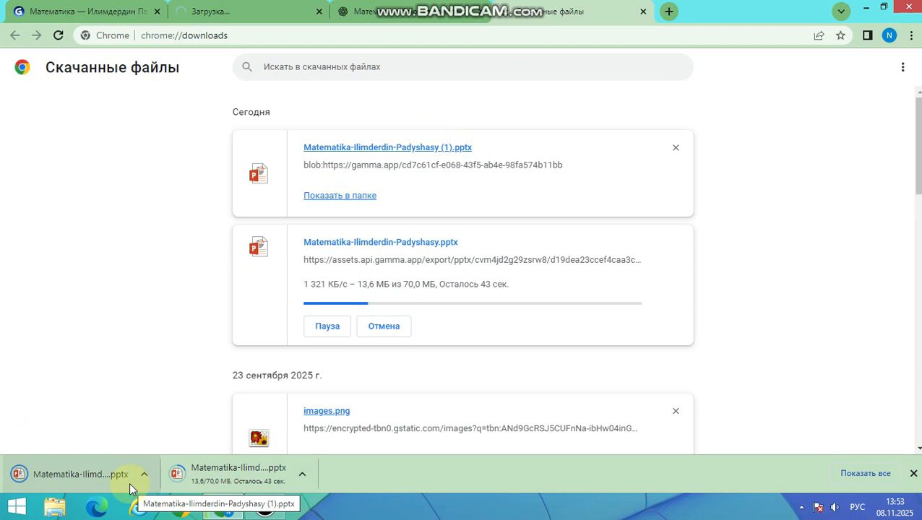
click(144, 474)
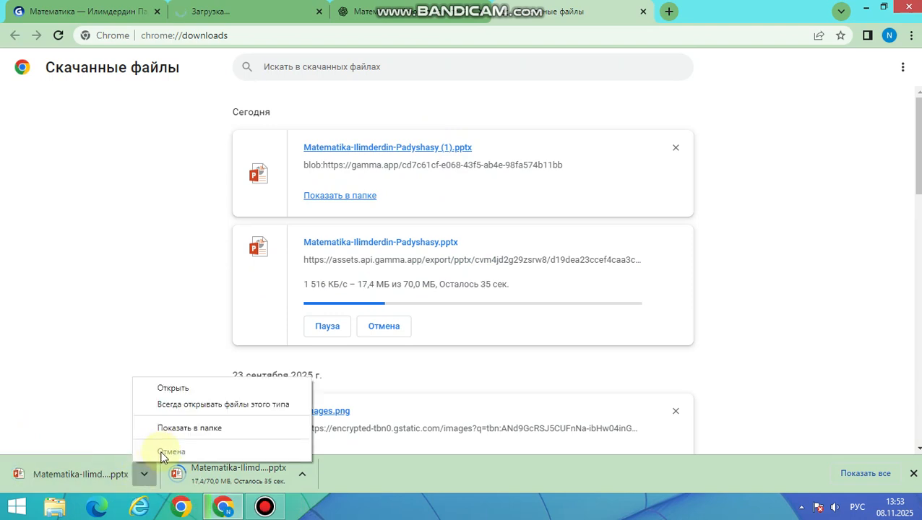
click(356, 197)
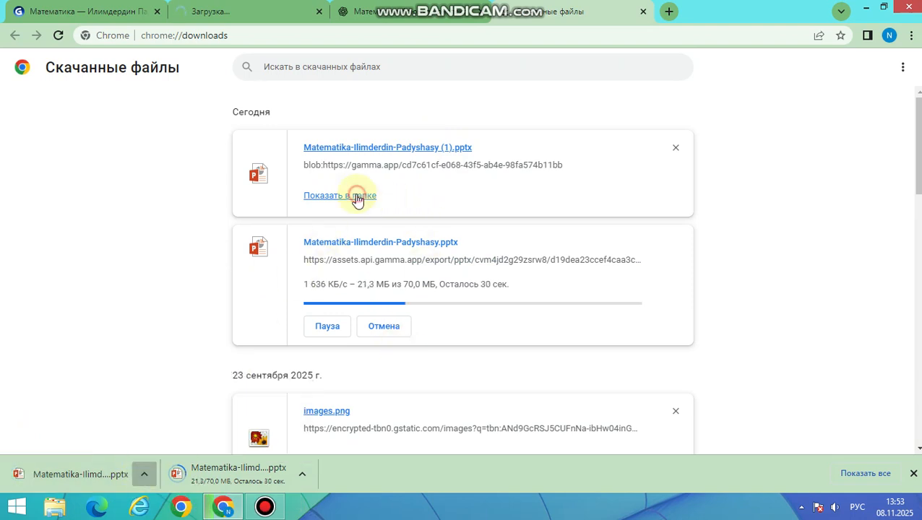